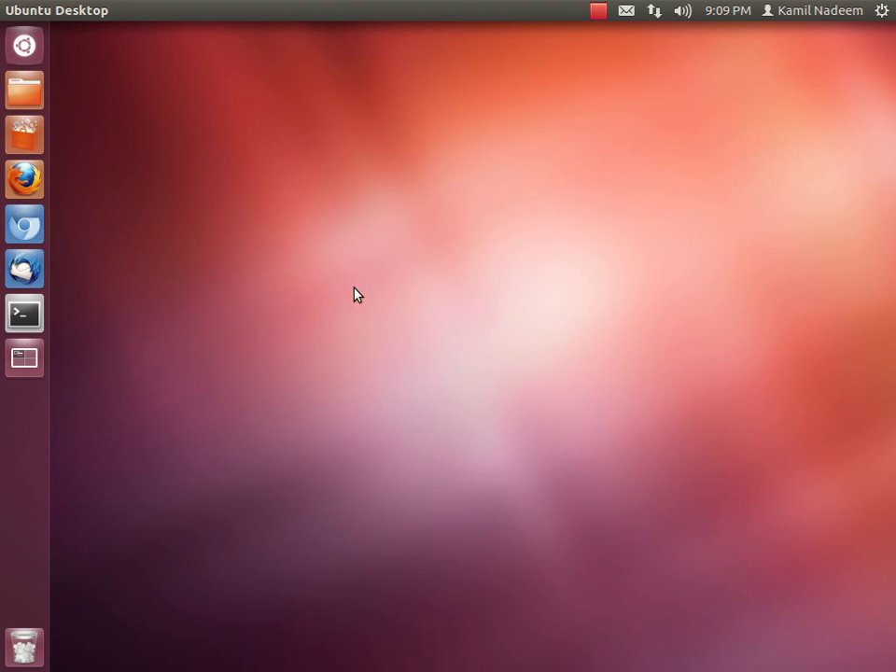
Open the desktop background settings and try the Contest and London Eye From Beneath wallpapers.
right_click(356, 115)
left_click(456, 259)
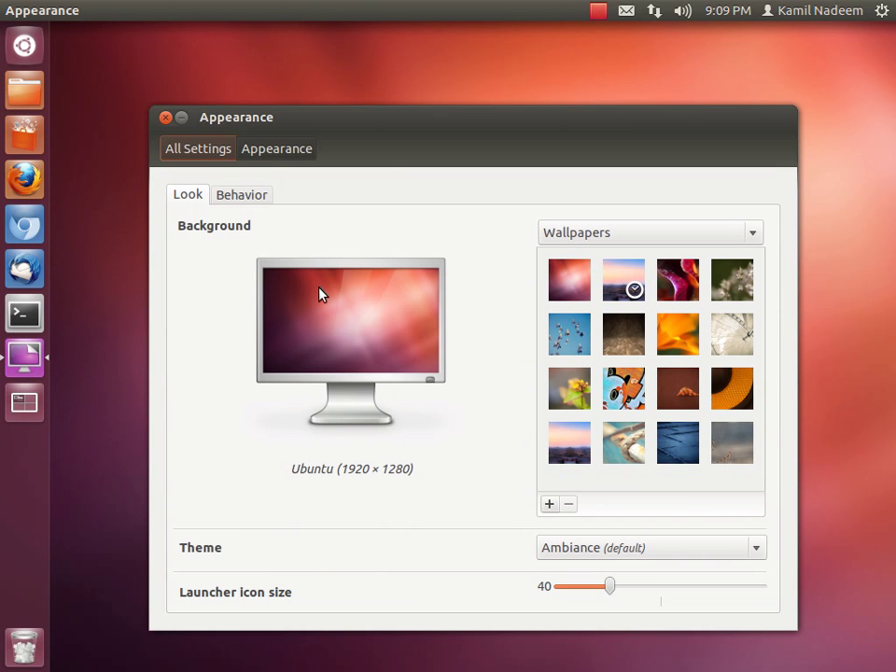
left_click(611, 291)
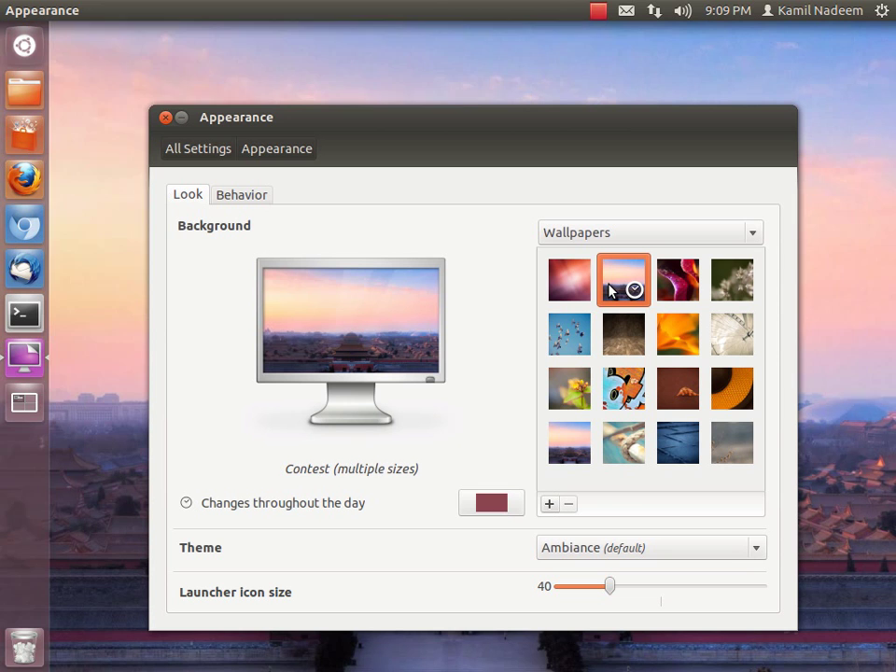
left_click(726, 341)
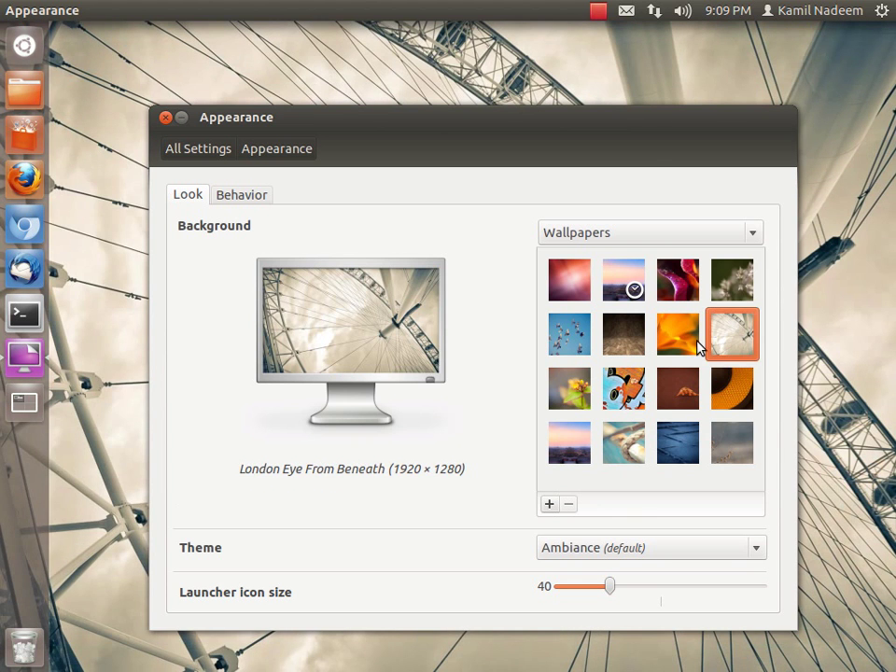
Peek at an empty workspace and come back, then set Murales as the wallpaper.
key("ctrl+alt+Right")
key("ctrl+alt+Left")
left_click(636, 396)
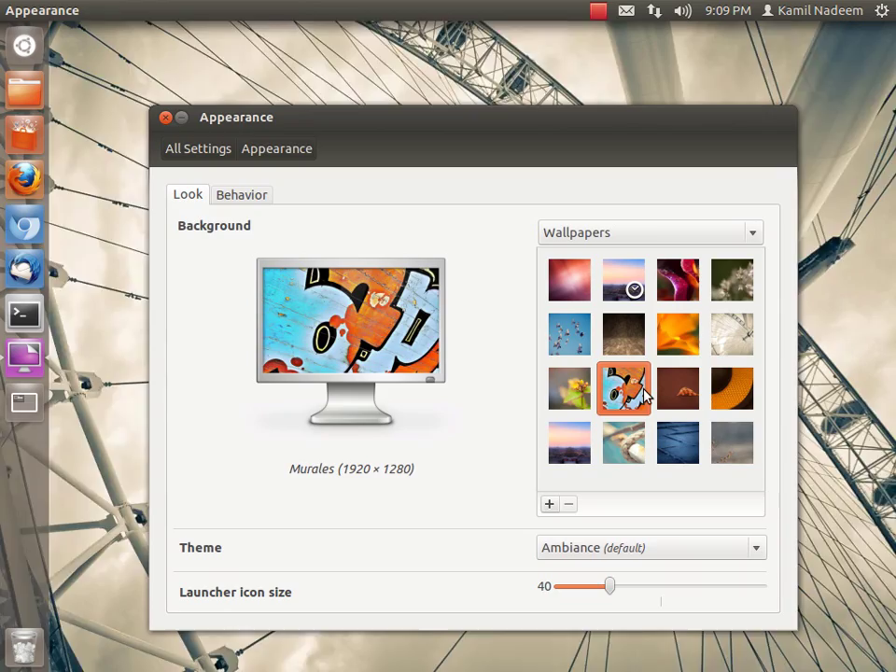
Move around the workspaces, then minimize the Appearance window.
key("ctrl+alt+Right")
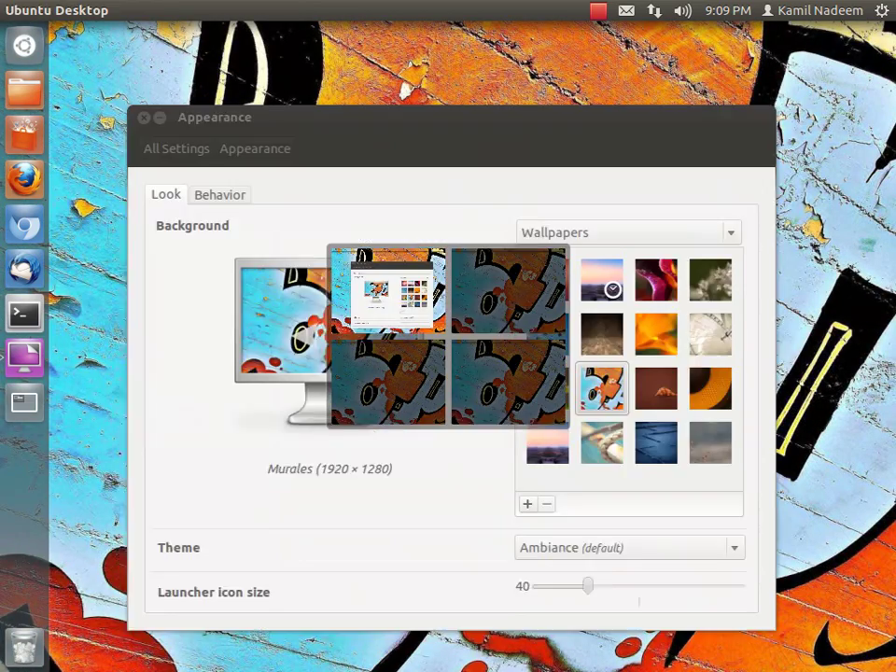
key("ctrl+alt+Down")
key("ctrl+alt+Left")
key("ctrl+alt+Up")
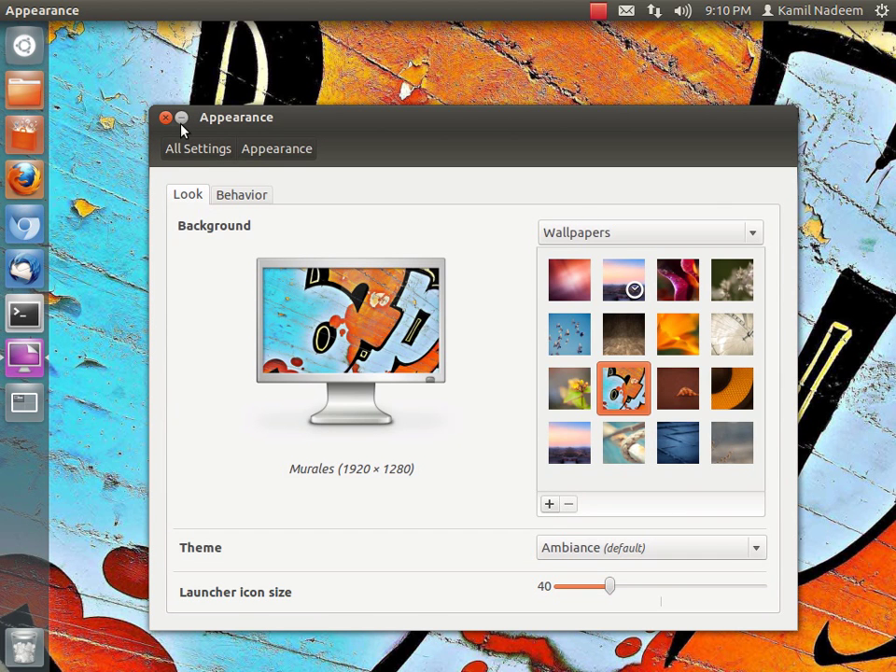
left_click(181, 125)
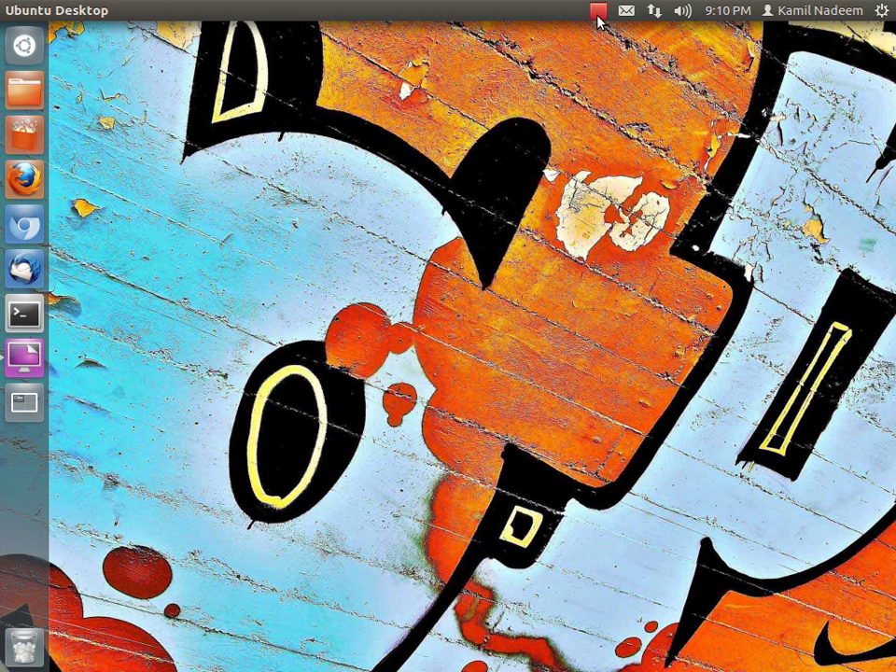
Turn up the sound volume.
key("XF86AudioRaiseVolume")
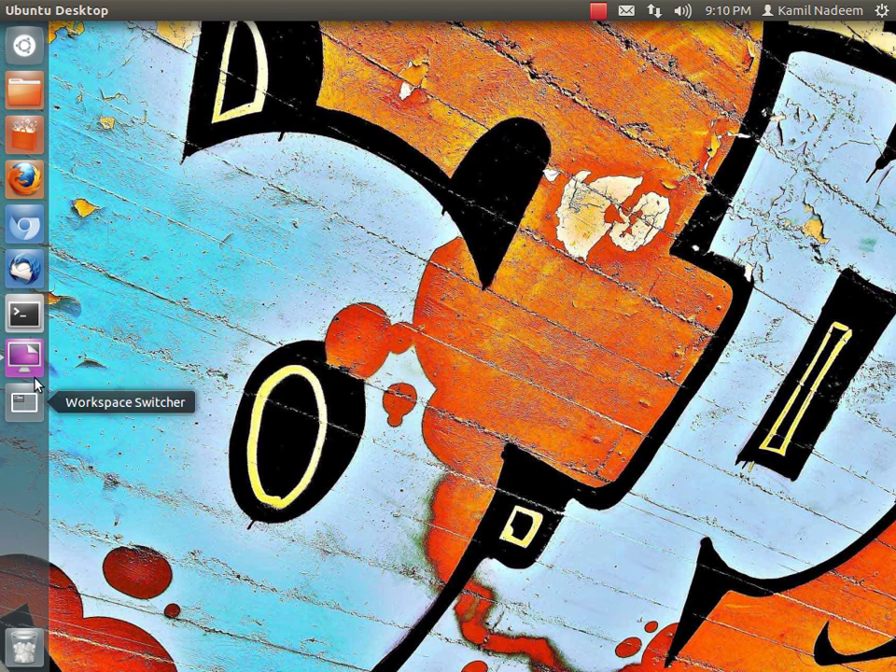
Open and close the Home folder, then enable Auto-hide the Launcher in Appearance's Behavior settings.
left_click(35, 107)
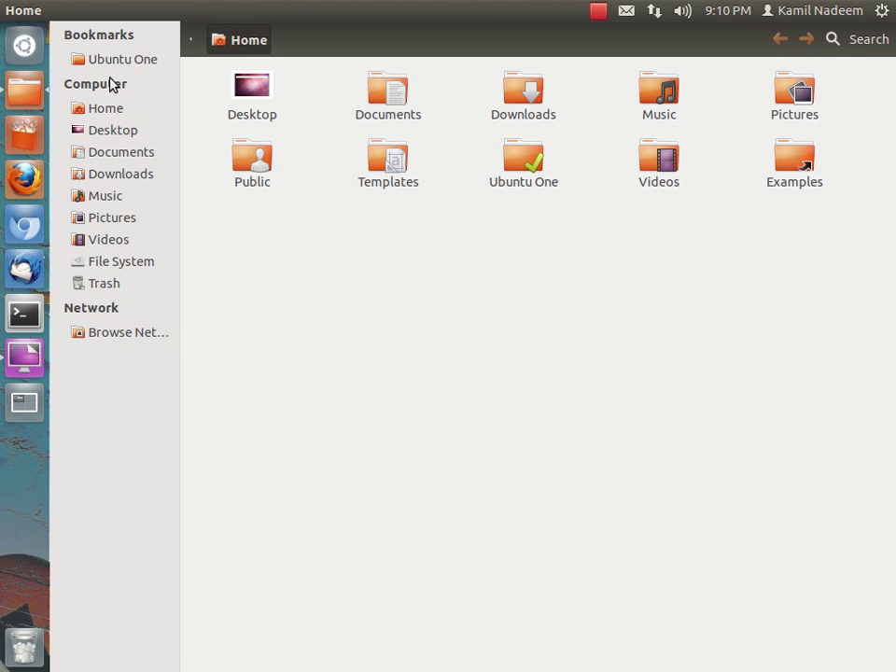
left_click(13, 10)
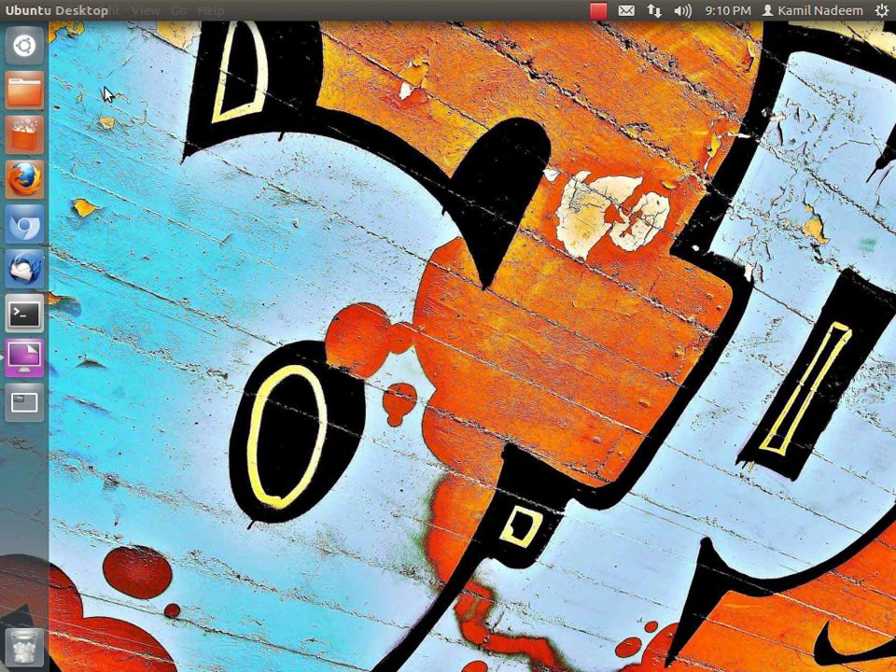
right_click(374, 375)
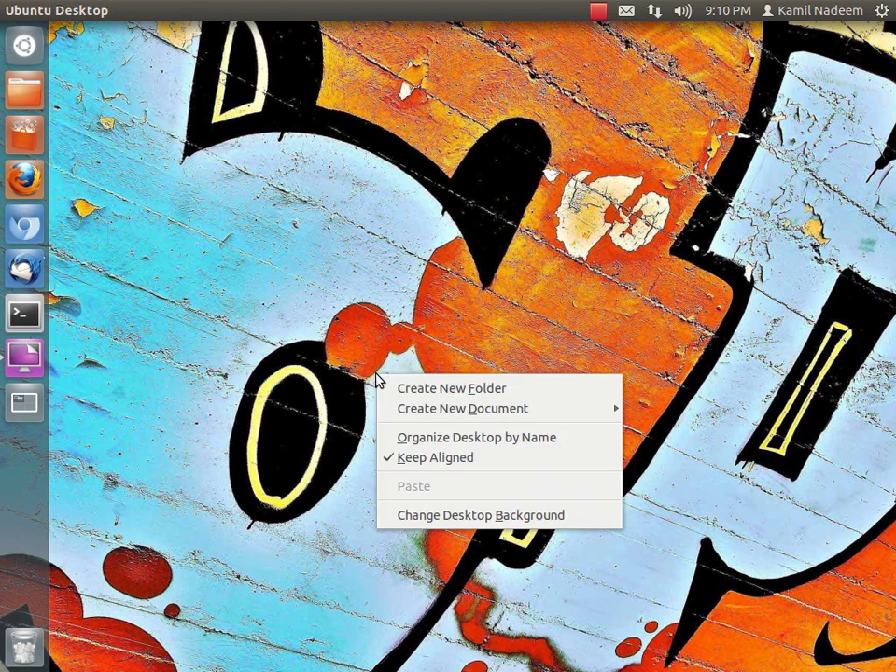
left_click(425, 516)
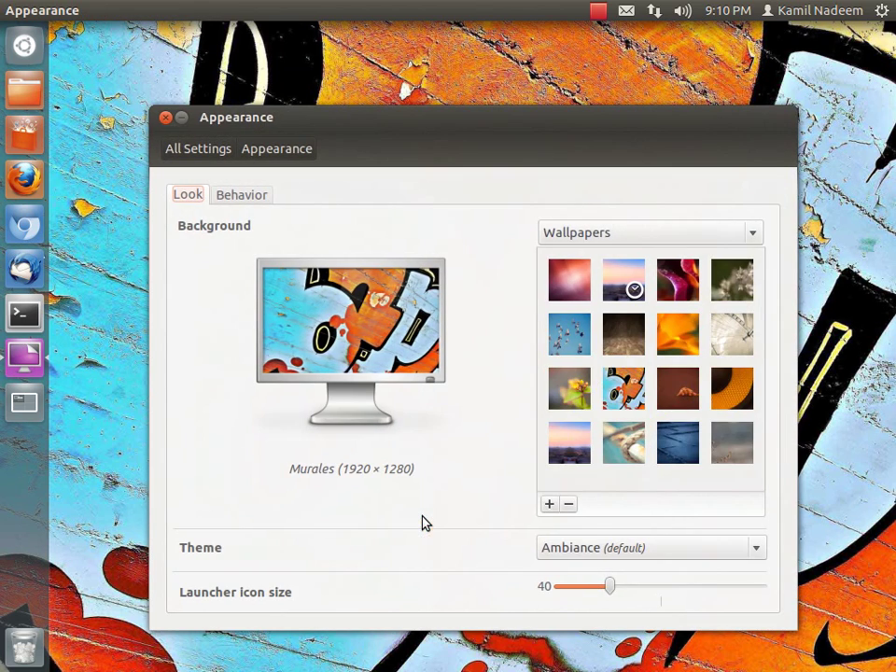
left_click(262, 199)
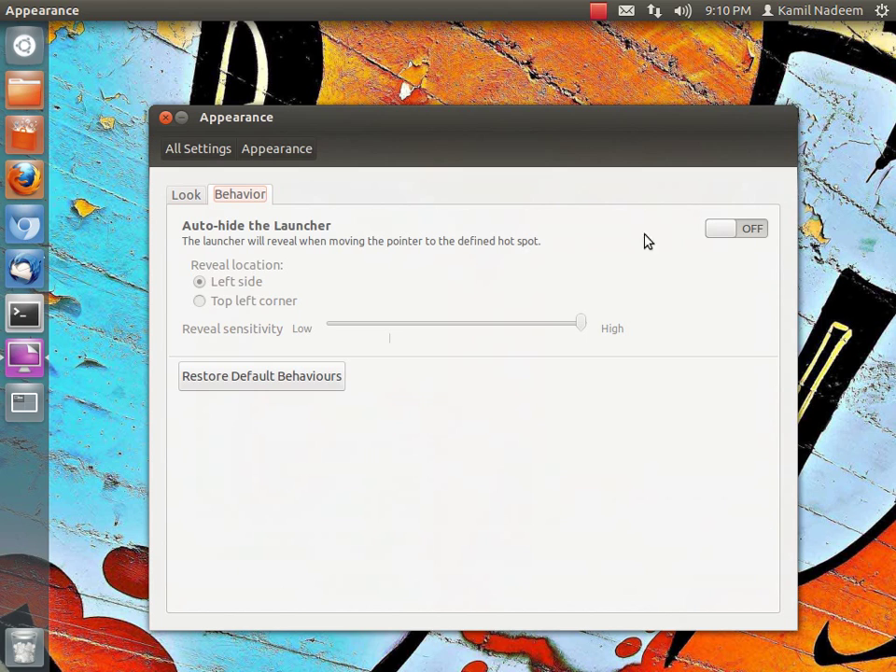
left_click(704, 235)
left_click(180, 119)
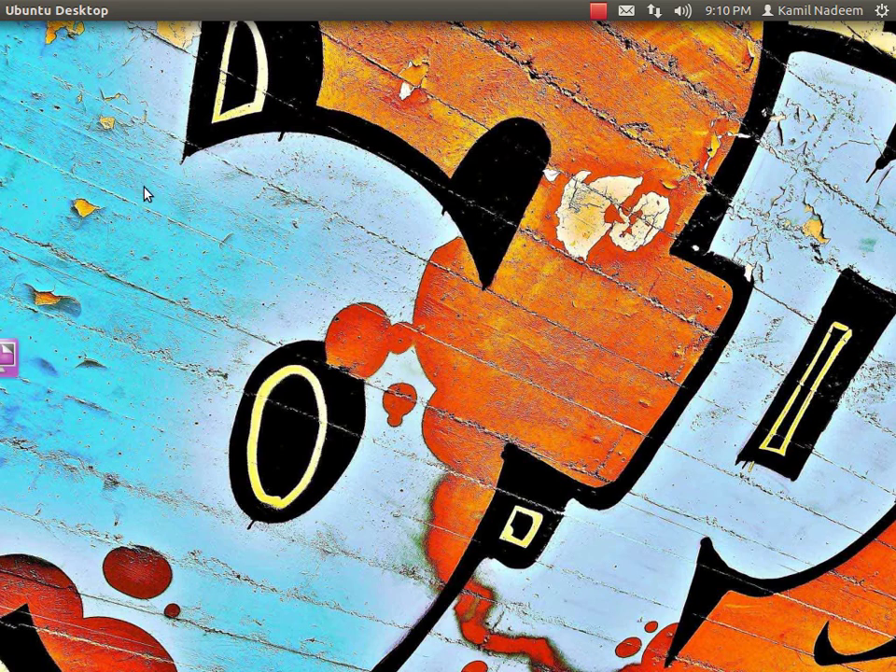
Test the hidden Launcher with the Home folder, then switch Auto-hide the Launcher back off.
left_click(22, 90)
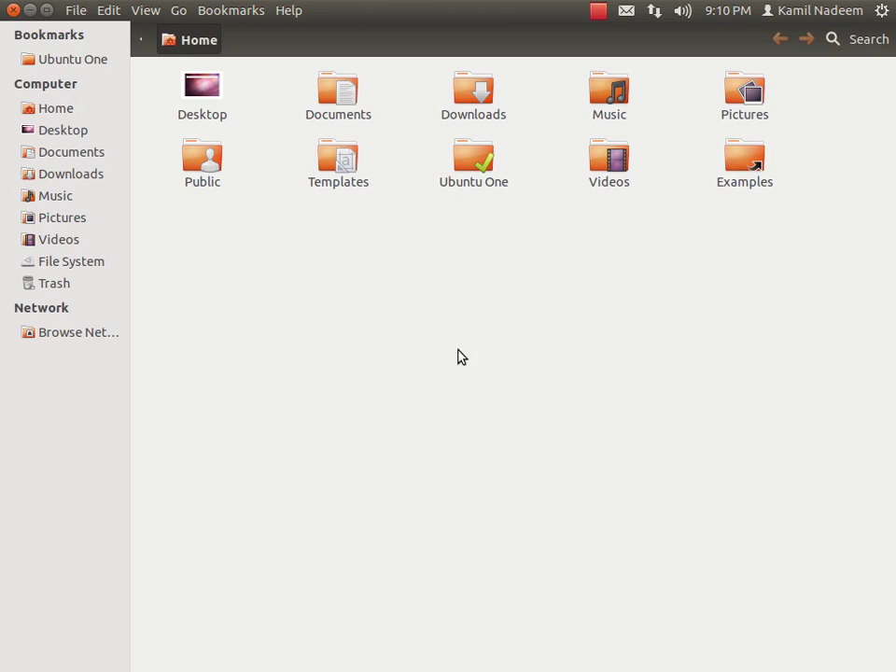
left_click(13, 10)
mouse_move(2, 392)
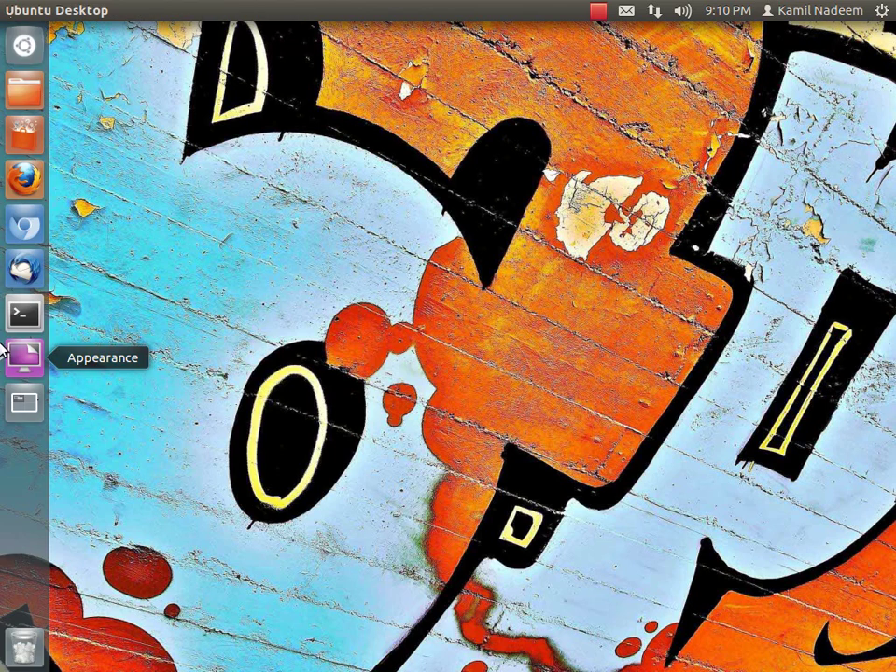
left_click(21, 369)
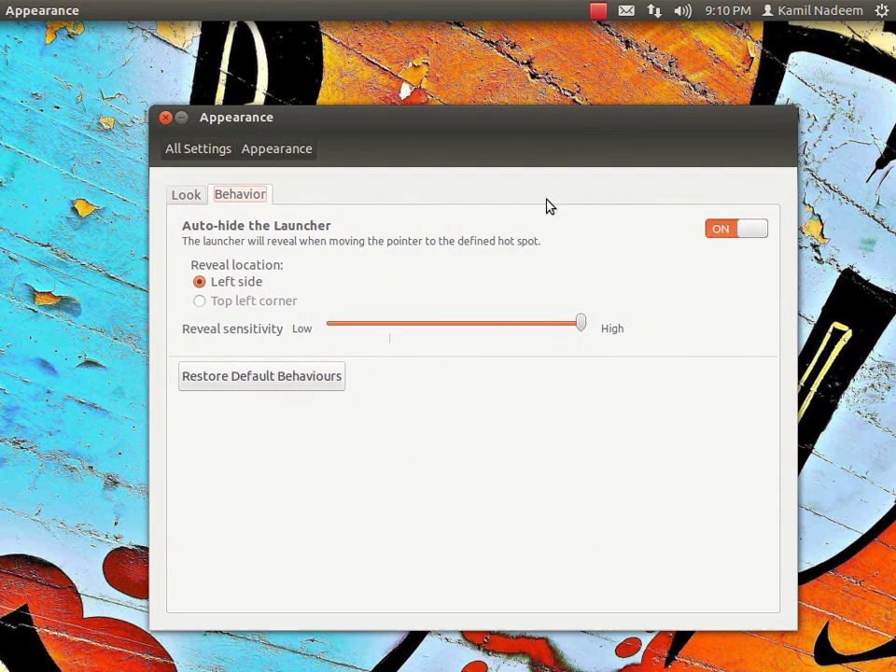
left_click(706, 232)
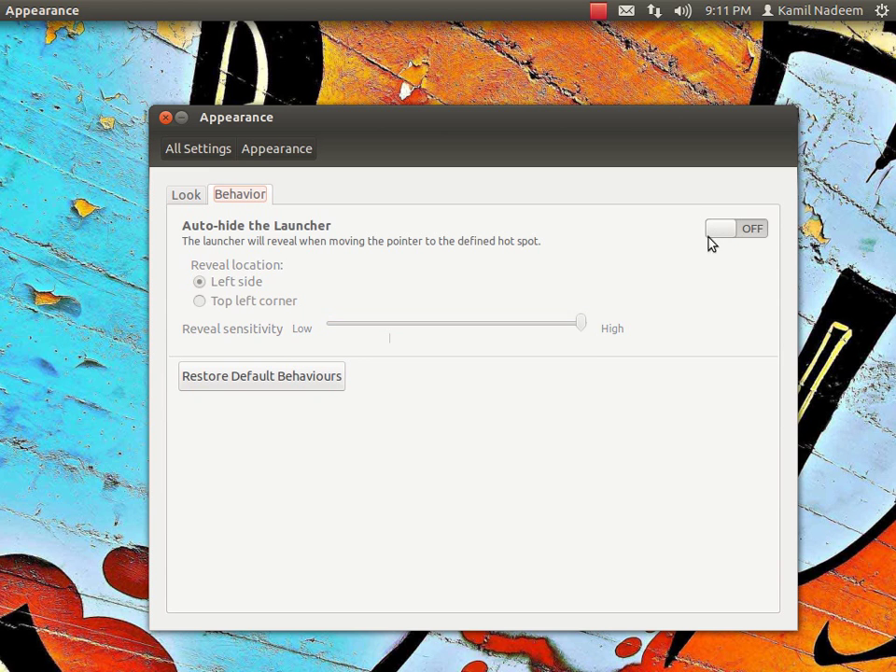
left_click(176, 122)
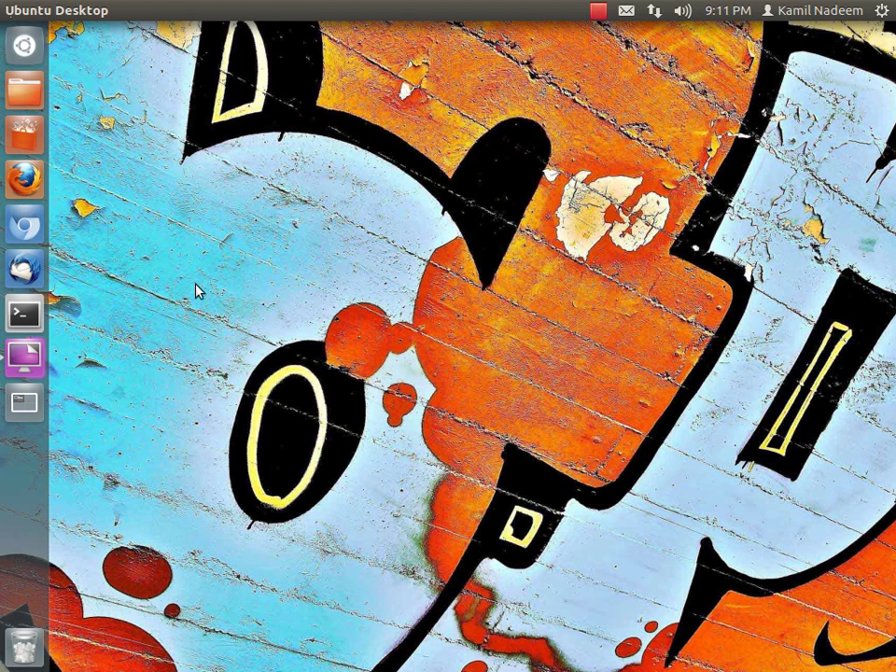
Show and dismiss the quicklists of the Dash, Home folder, Chromium and Thunderbird launcher icons.
right_click(22, 58)
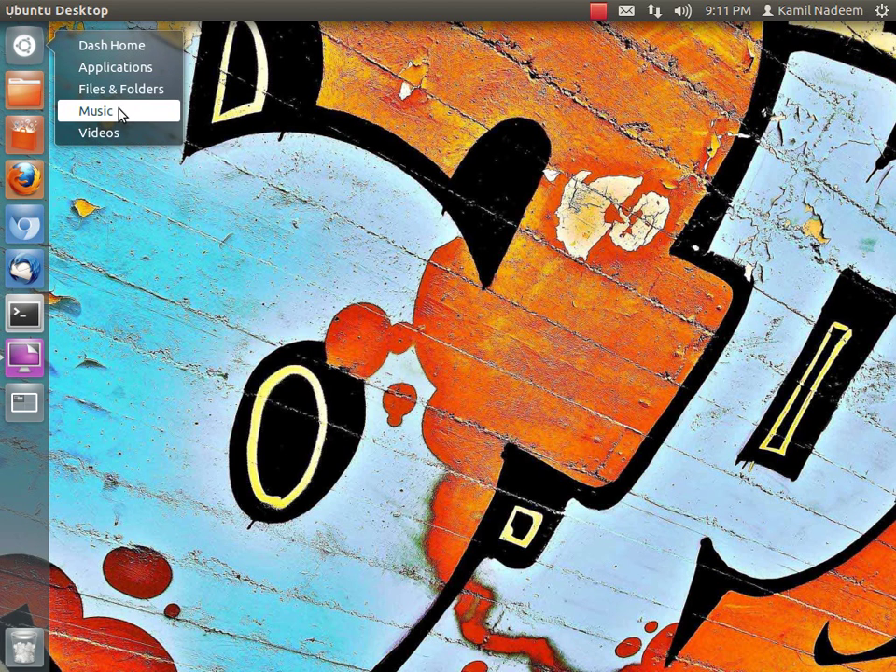
left_click(96, 252)
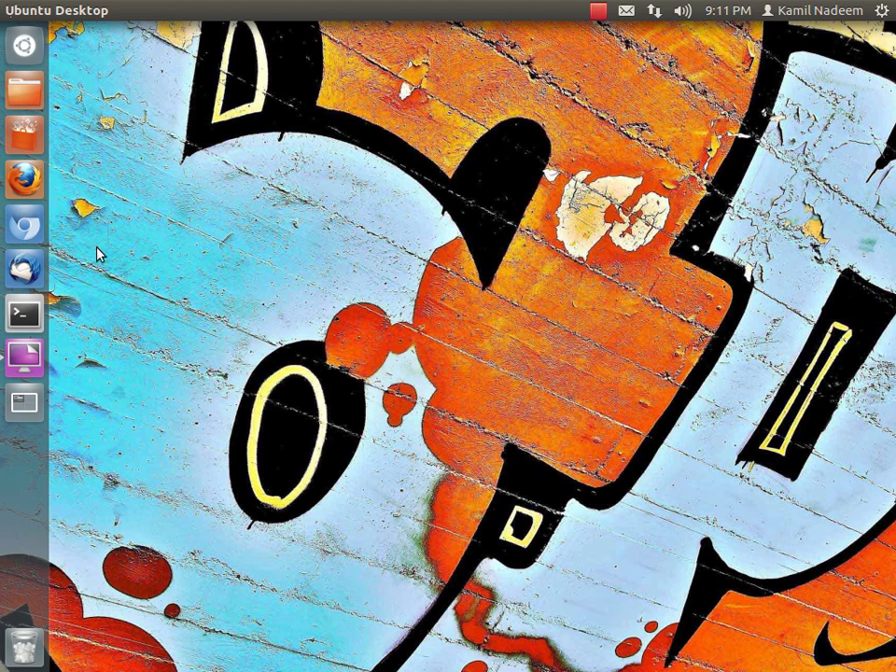
right_click(26, 88)
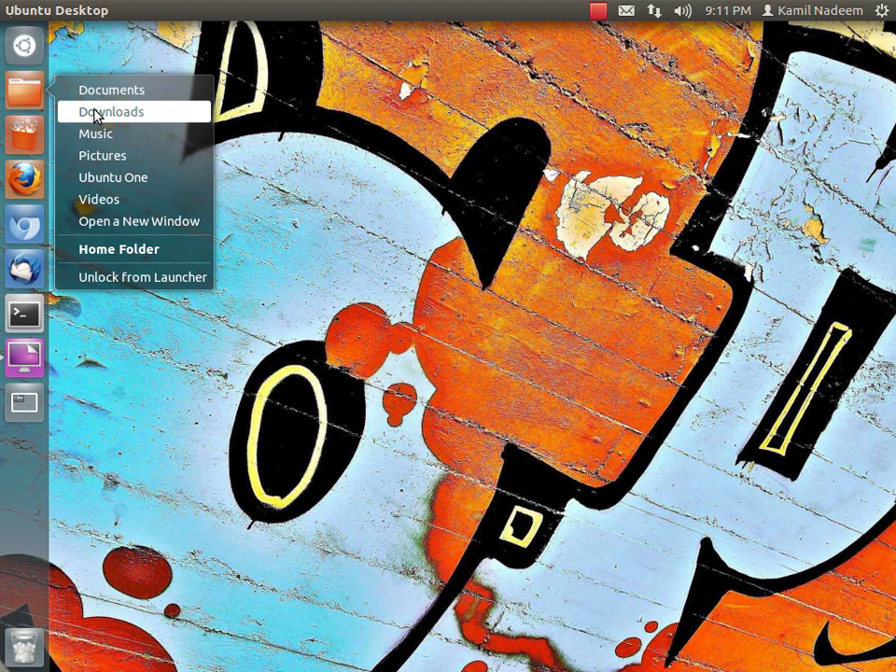
left_click(291, 197)
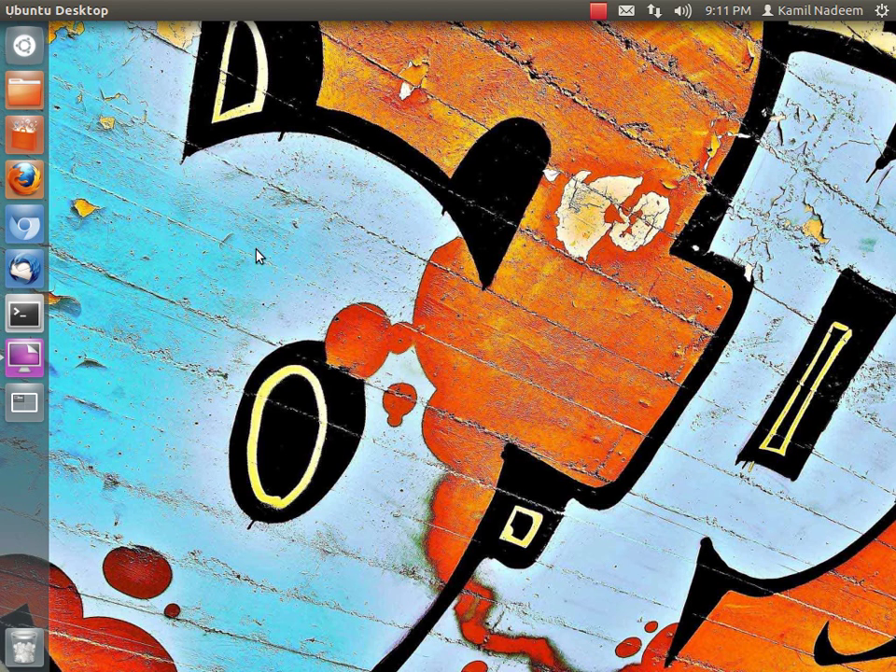
right_click(16, 241)
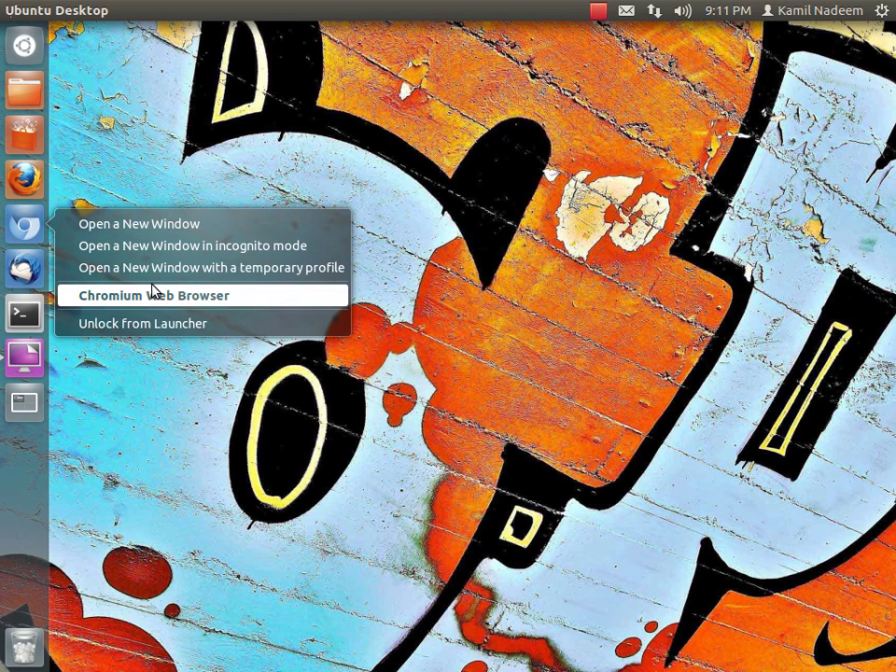
left_click(224, 456)
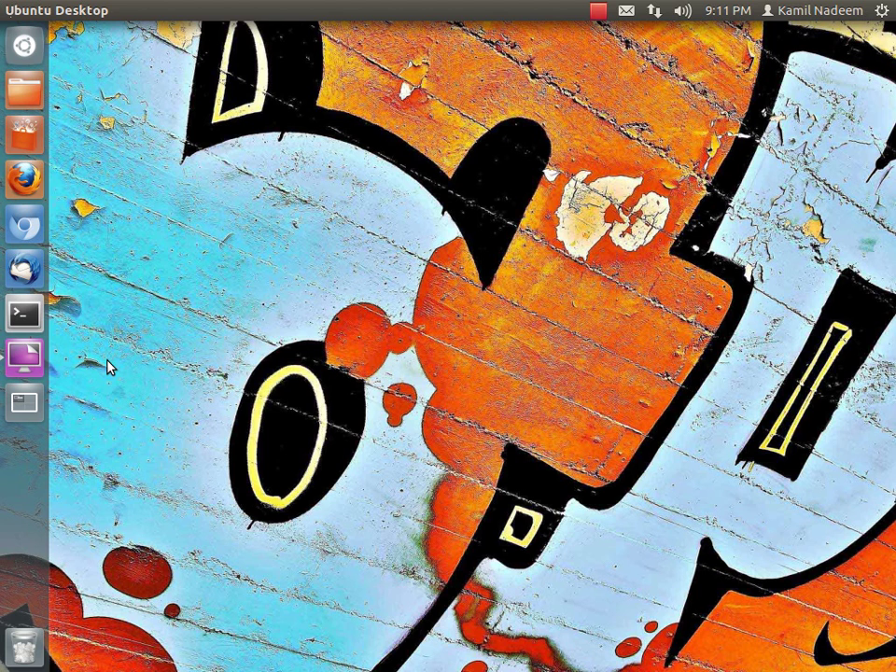
right_click(41, 283)
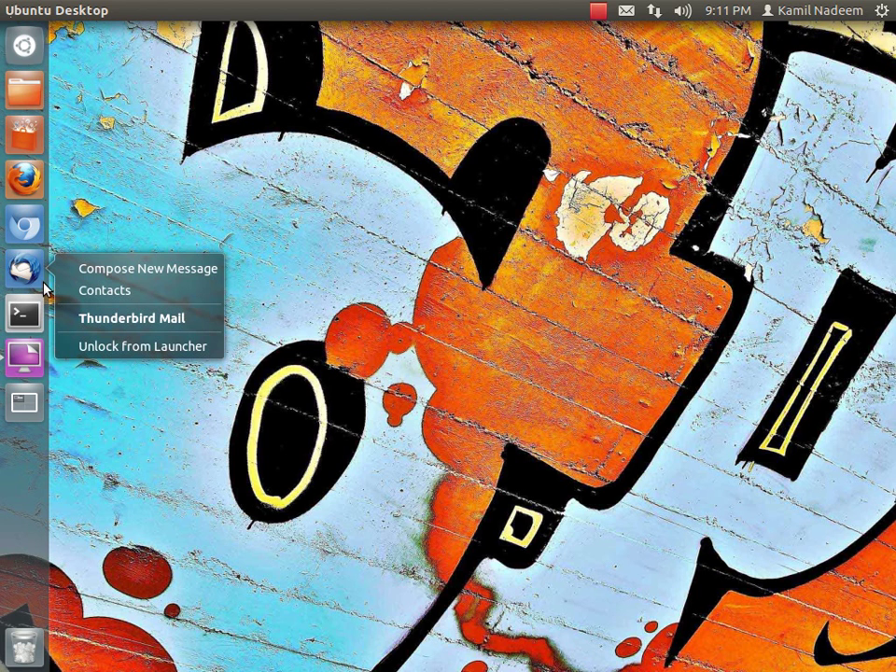
left_click(145, 224)
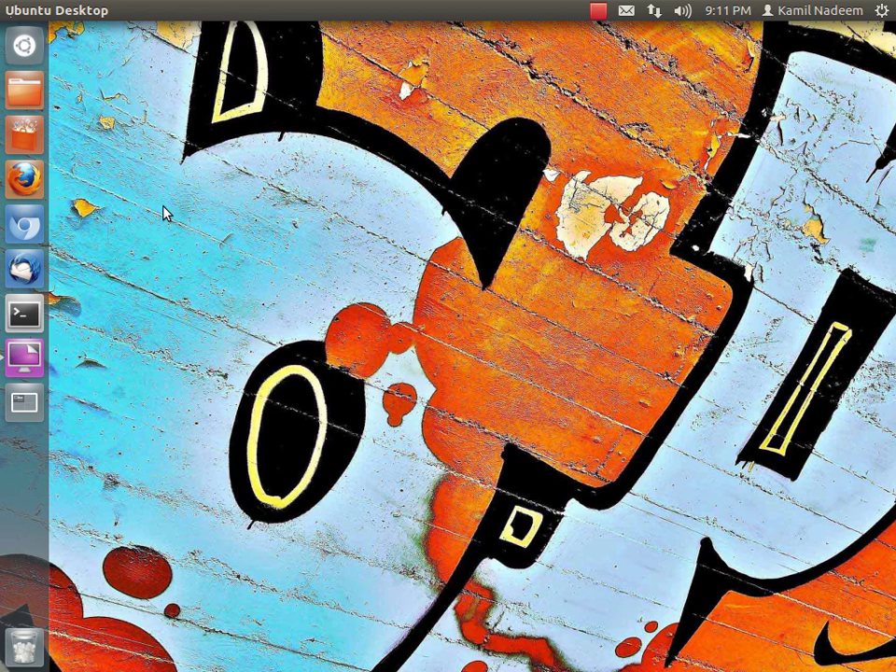
Open the Dash and clear the old 'rec' search query.
left_click(31, 57)
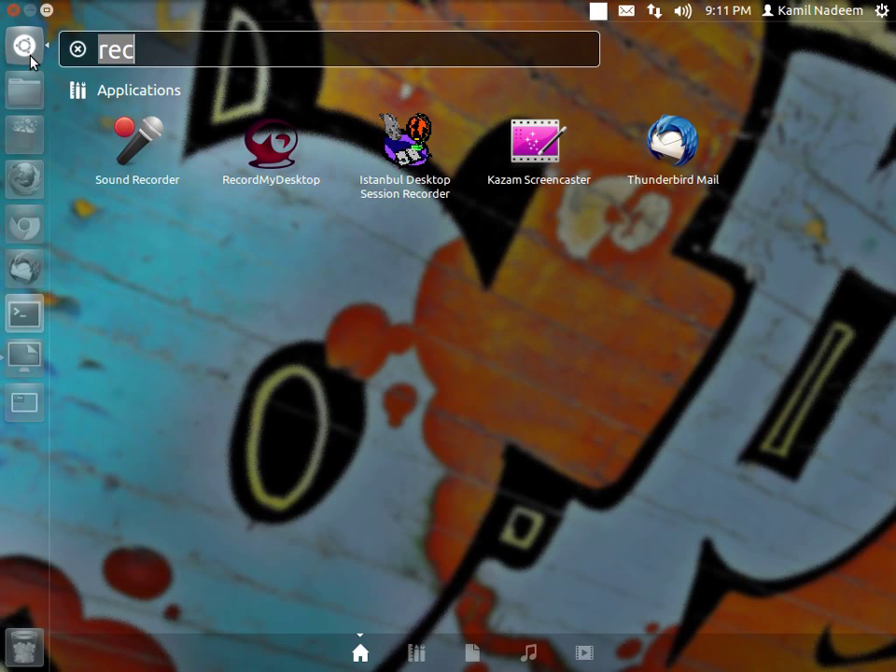
key("BackSpace")
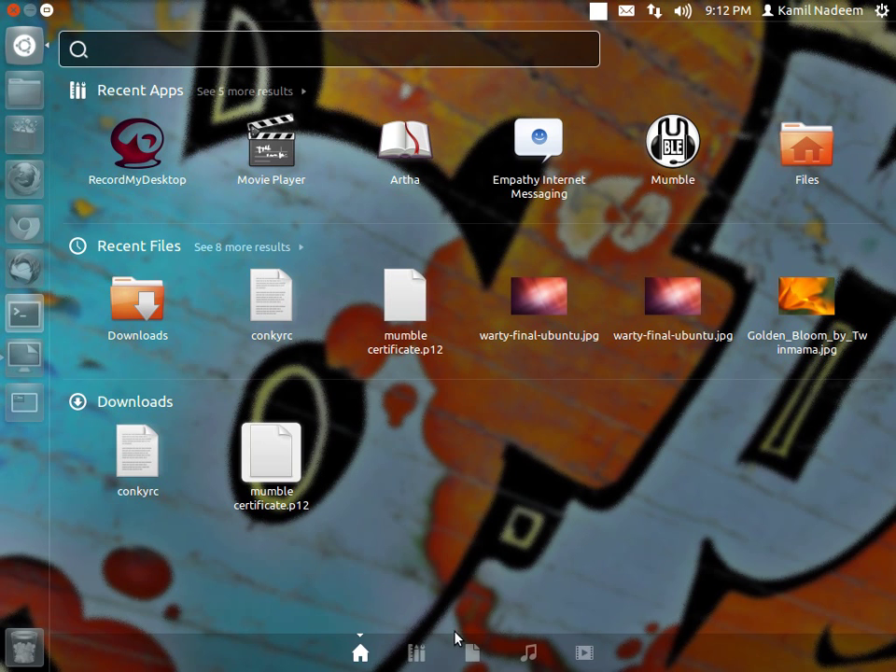
In the Applications lens, expand and collapse the 91 more installed apps and toggle the filters.
left_click(415, 652)
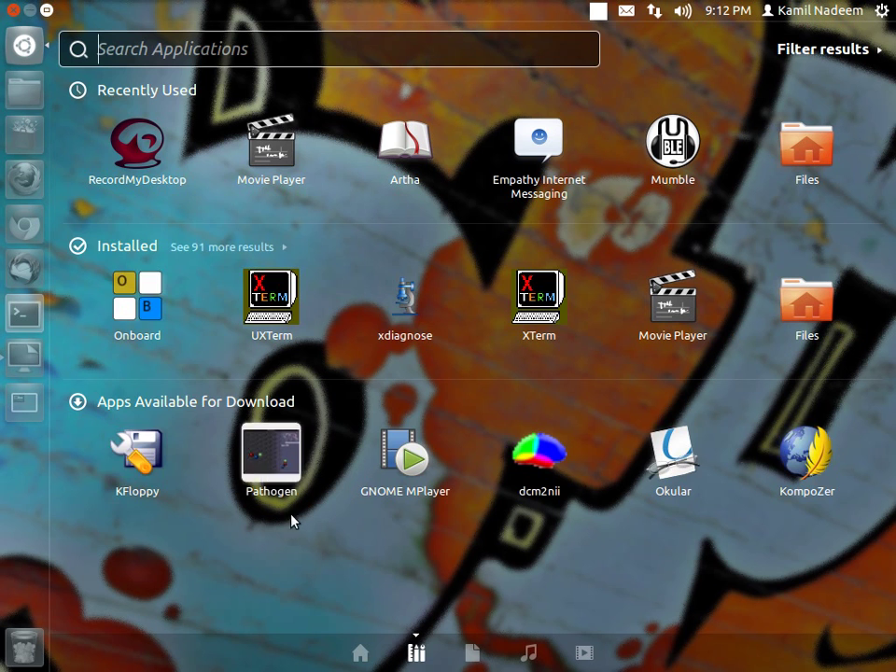
left_click(204, 247)
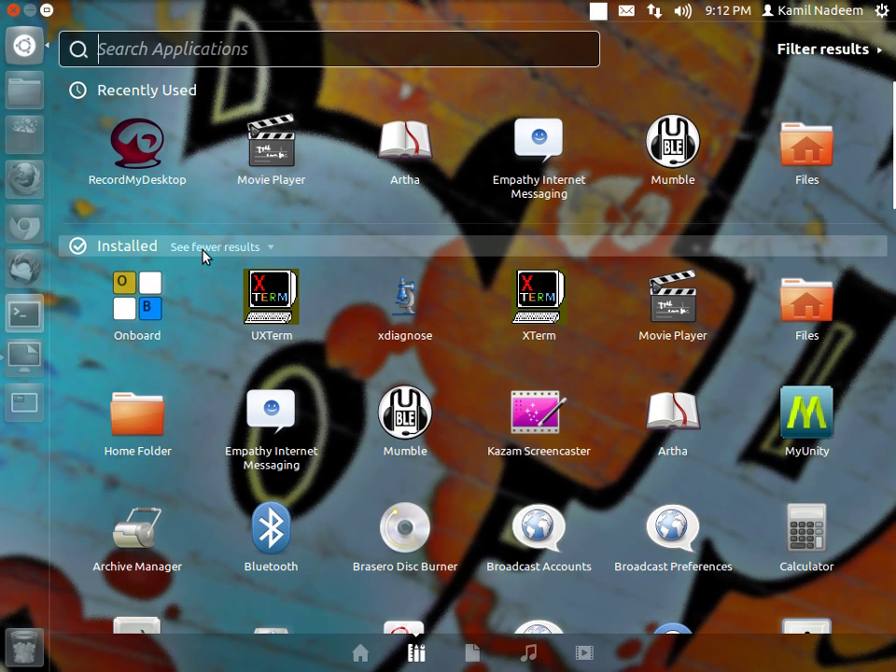
left_click(203, 248)
left_click(821, 49)
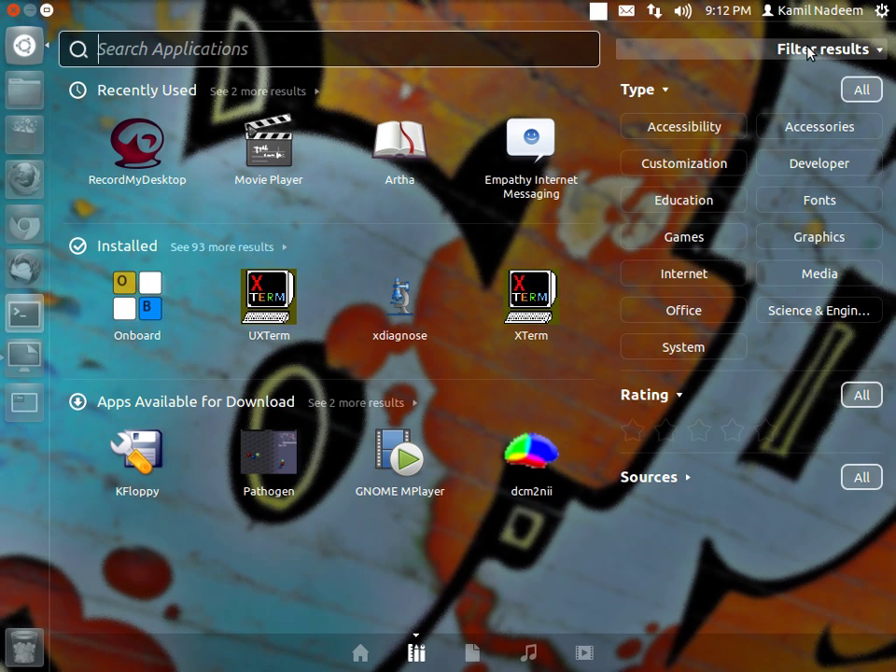
left_click(808, 51)
Open the Files & Folders lens, toggle its filters, then switch to the Music lens.
left_click(469, 653)
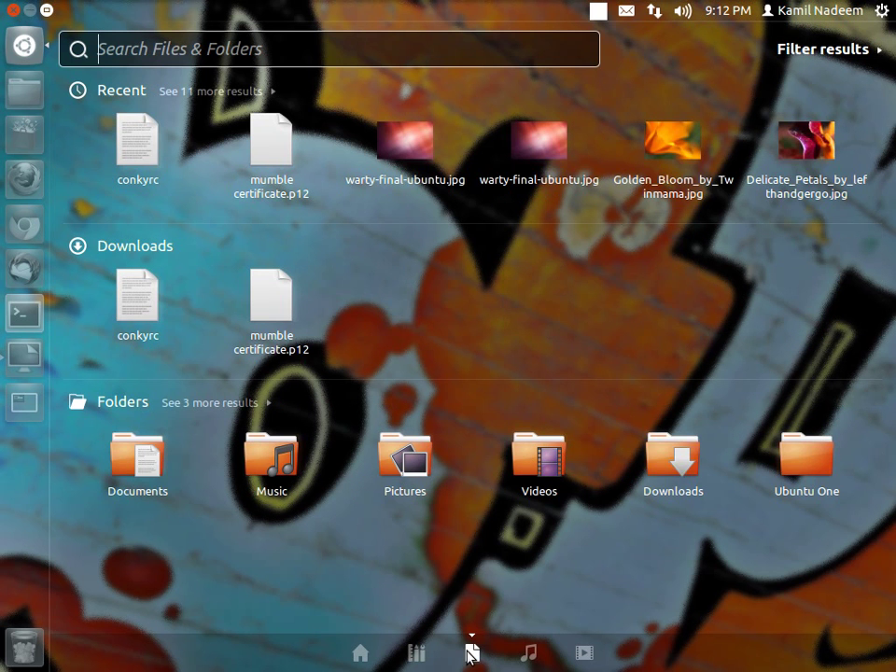
left_click(803, 48)
left_click(803, 49)
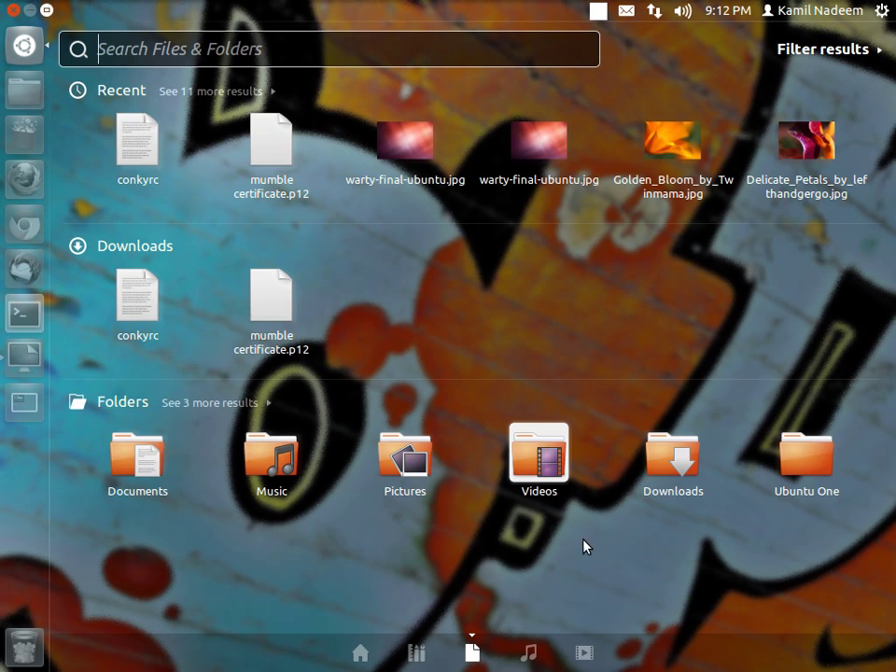
left_click(528, 653)
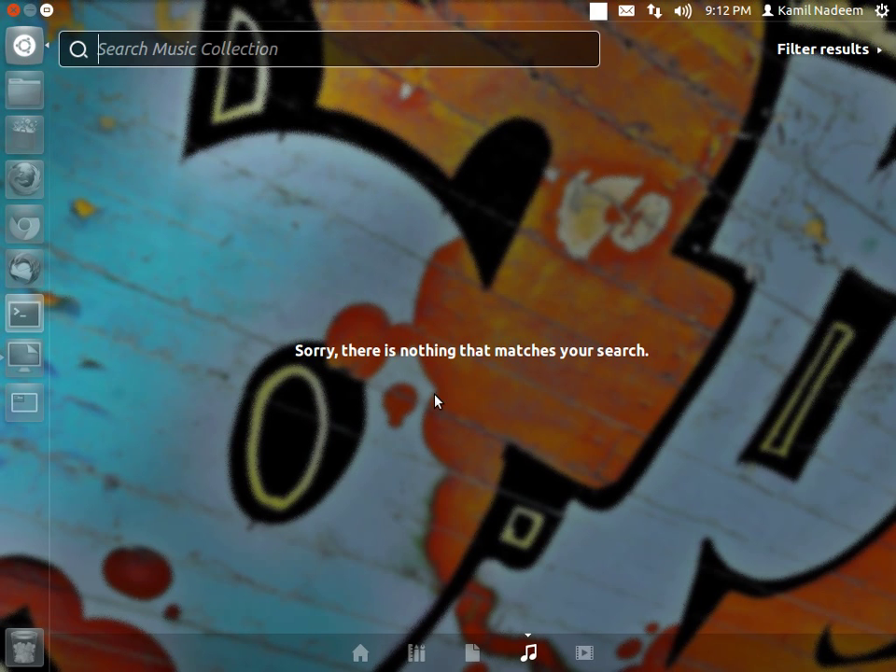
Return to the Applications lens, type 'rtha', then switch to the Video lens.
left_click(420, 655)
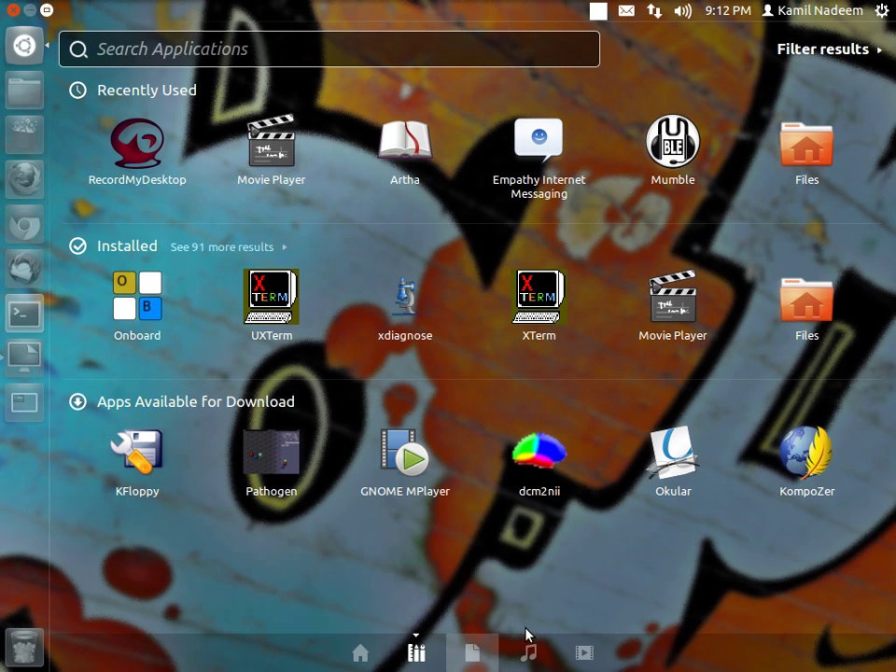
type("rtha")
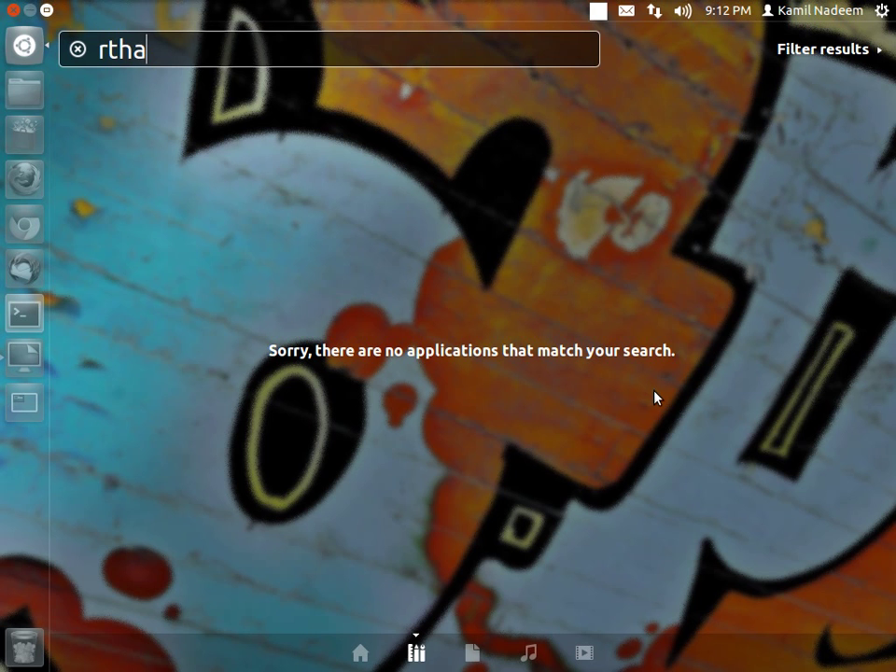
left_click(583, 652)
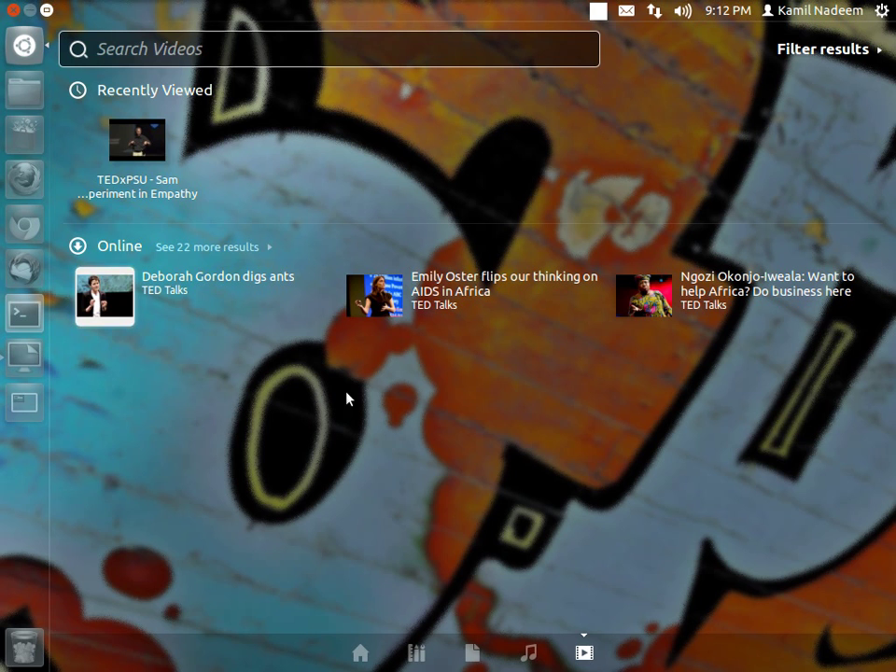
Restrict video sources to TED Talks and YouTube Education, then search 'radical experiment in'.
left_click(800, 58)
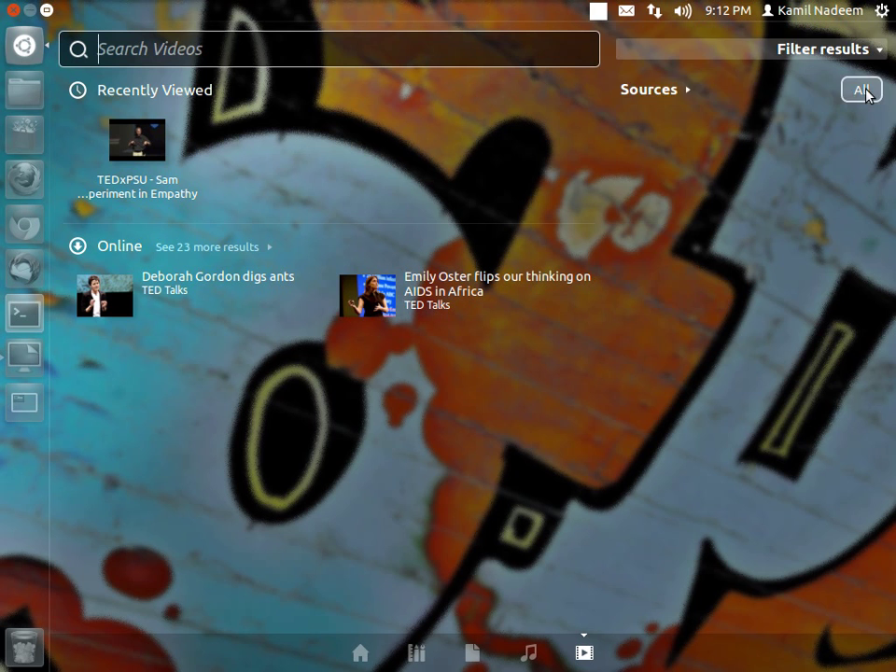
left_click(648, 90)
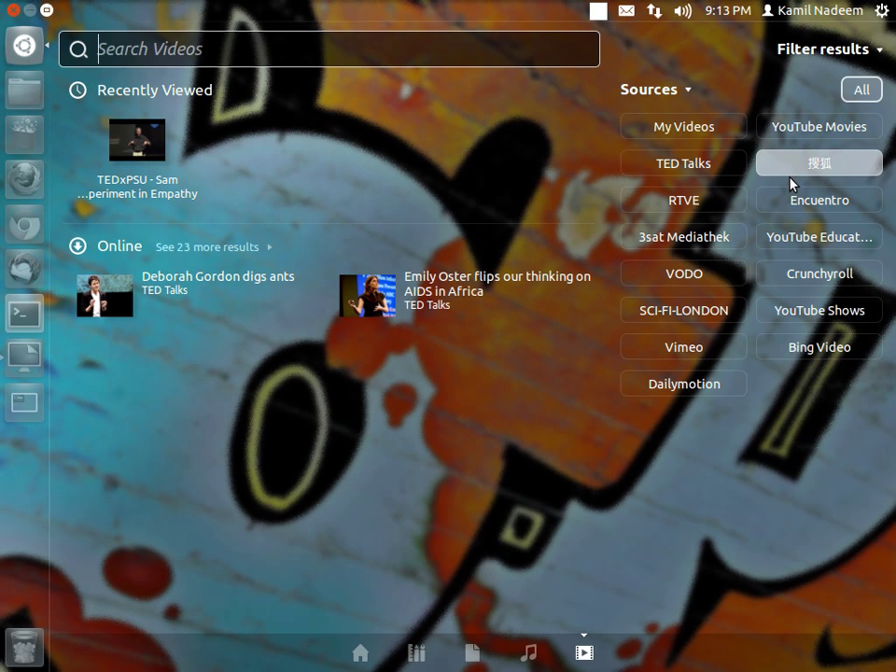
left_click(678, 165)
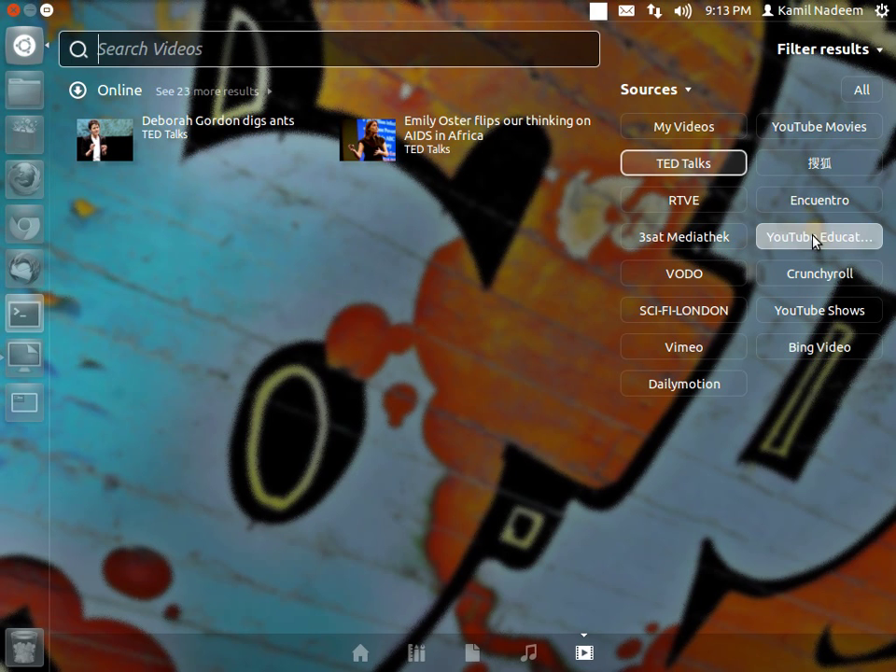
left_click(813, 237)
left_click(690, 133)
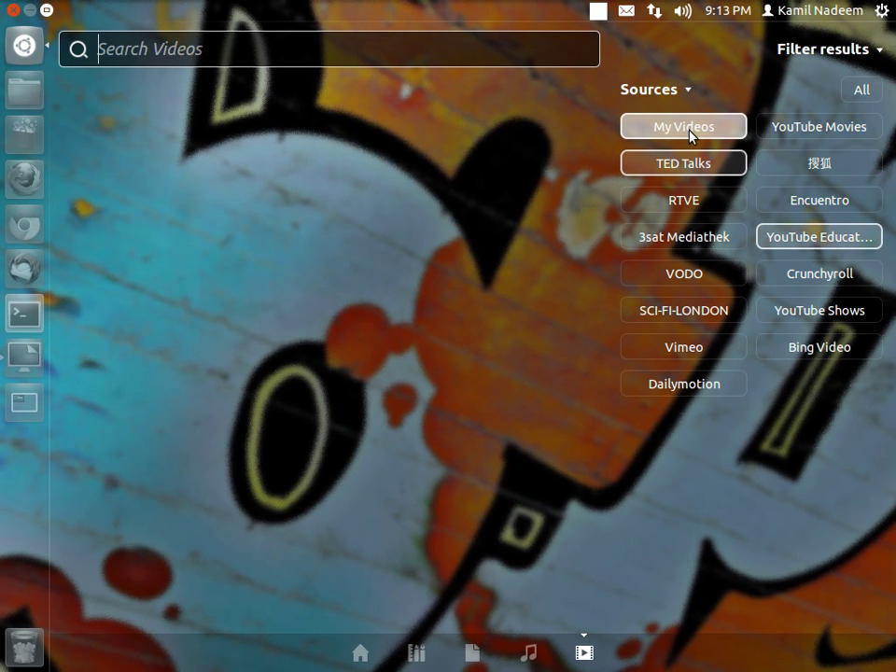
left_click(691, 135)
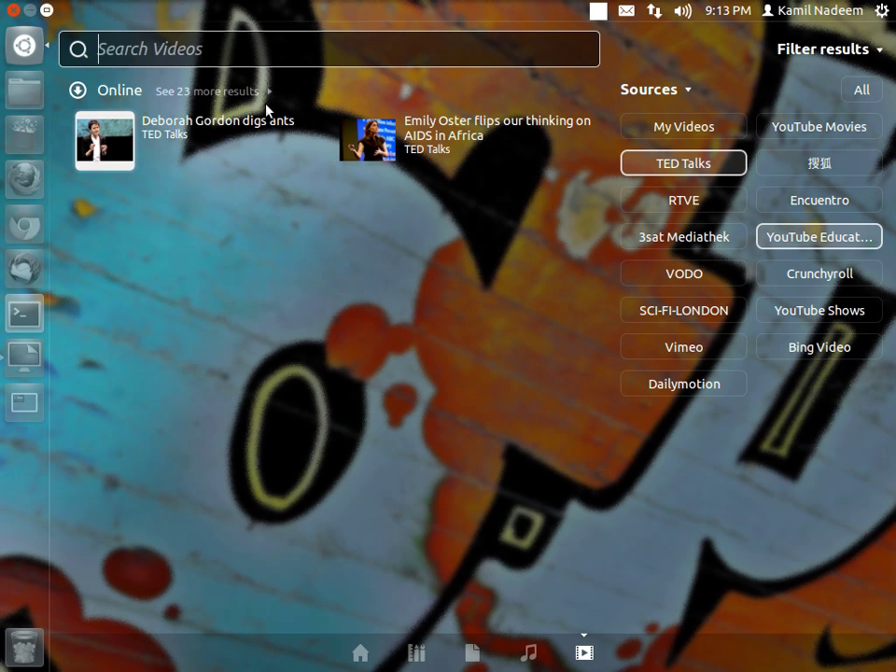
left_click(252, 49)
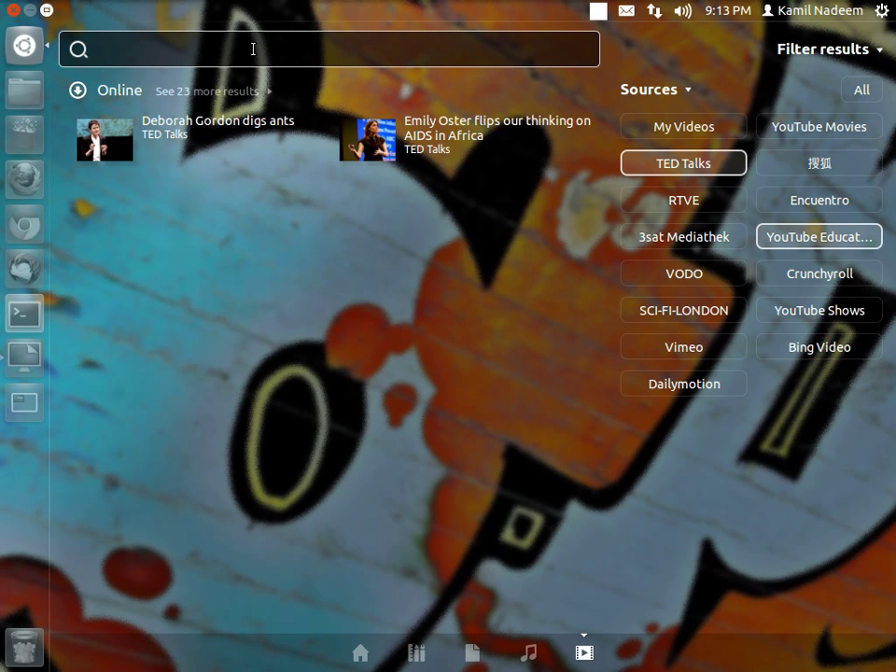
type("radica")
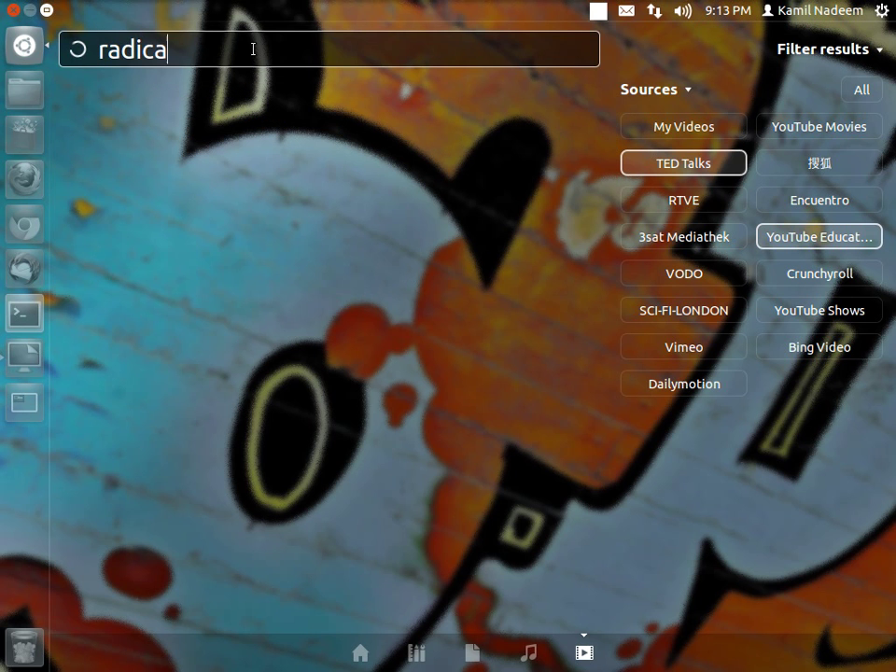
type("l exp")
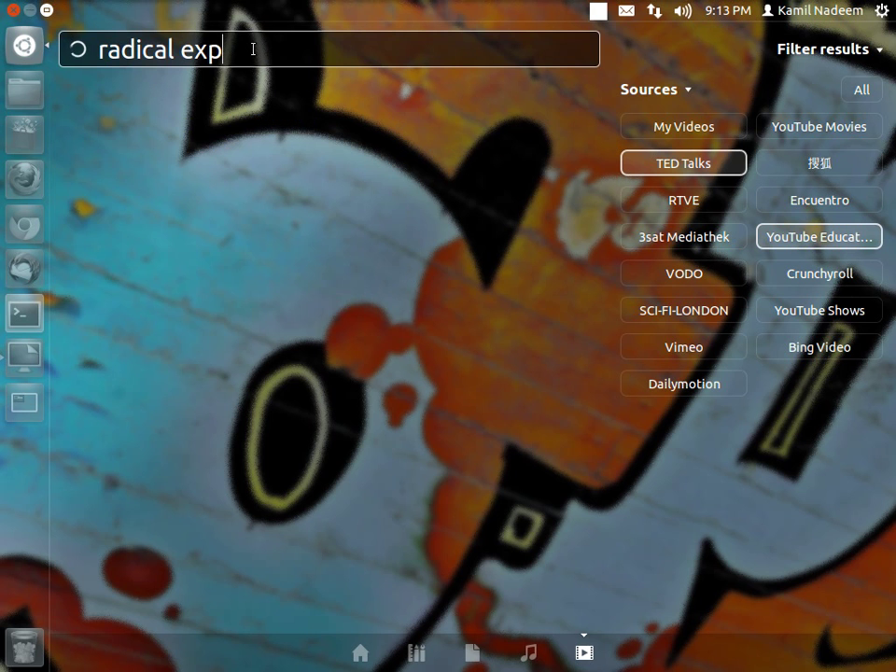
type("eriment ")
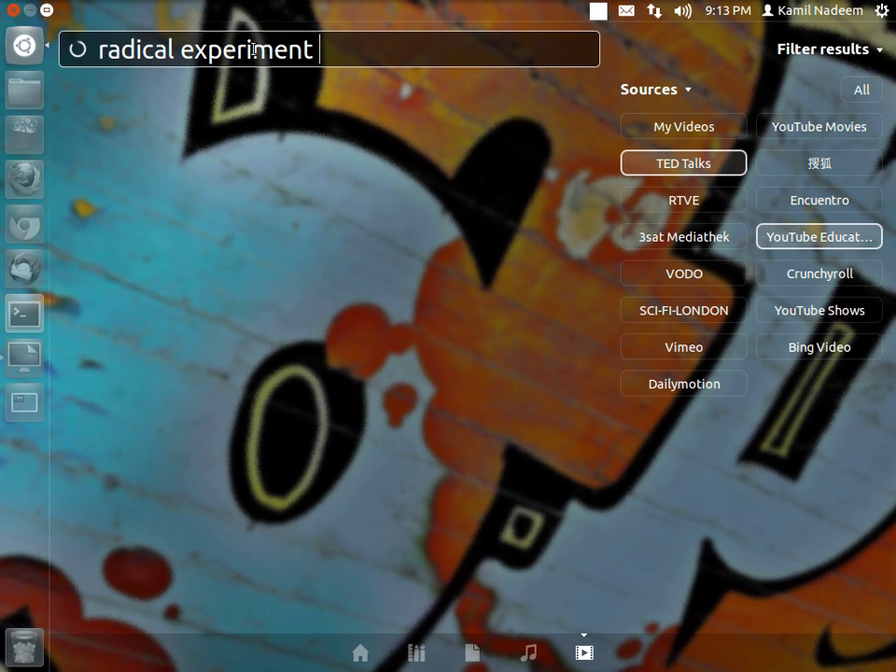
type("in")
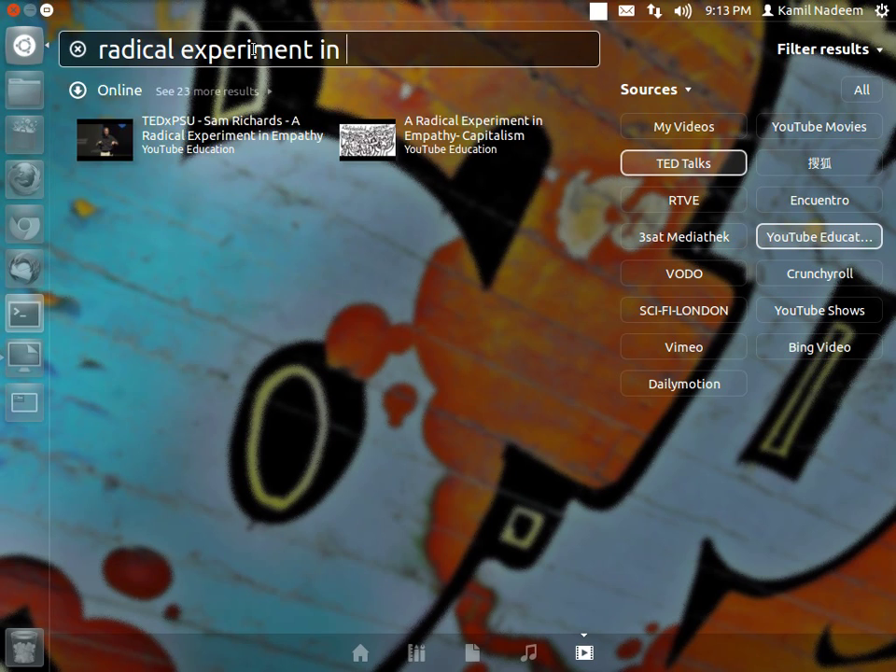
Pause the TEDxPSU Radical Experiment in Empathy video and show Firefox's installed version.
key("super")
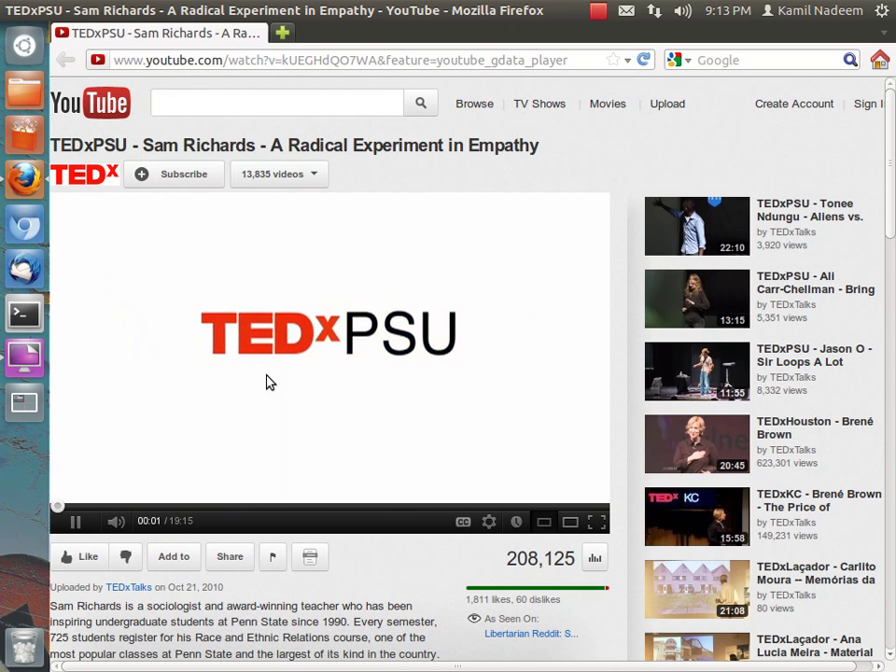
left_click(266, 378)
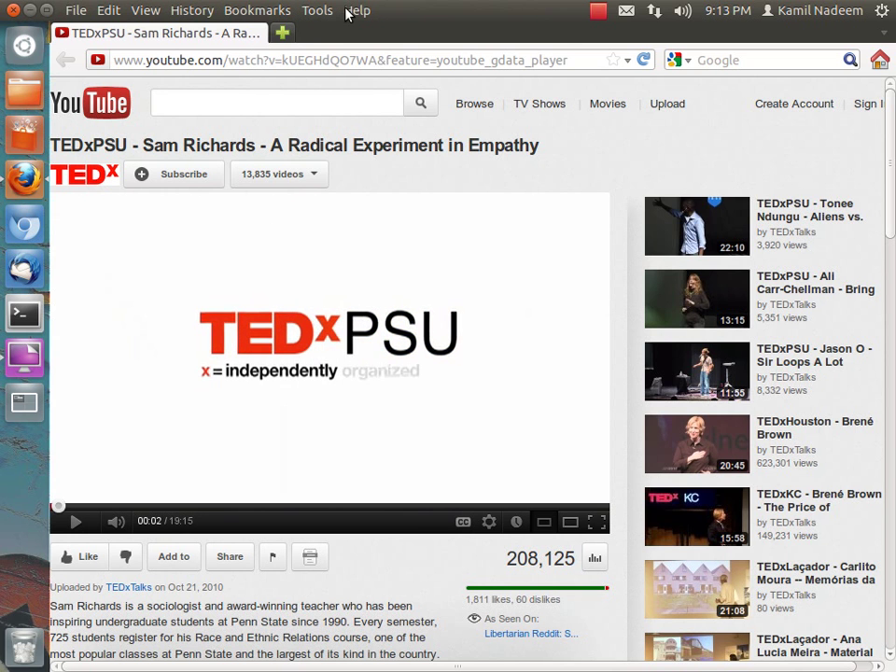
left_click(351, 11)
left_click(386, 185)
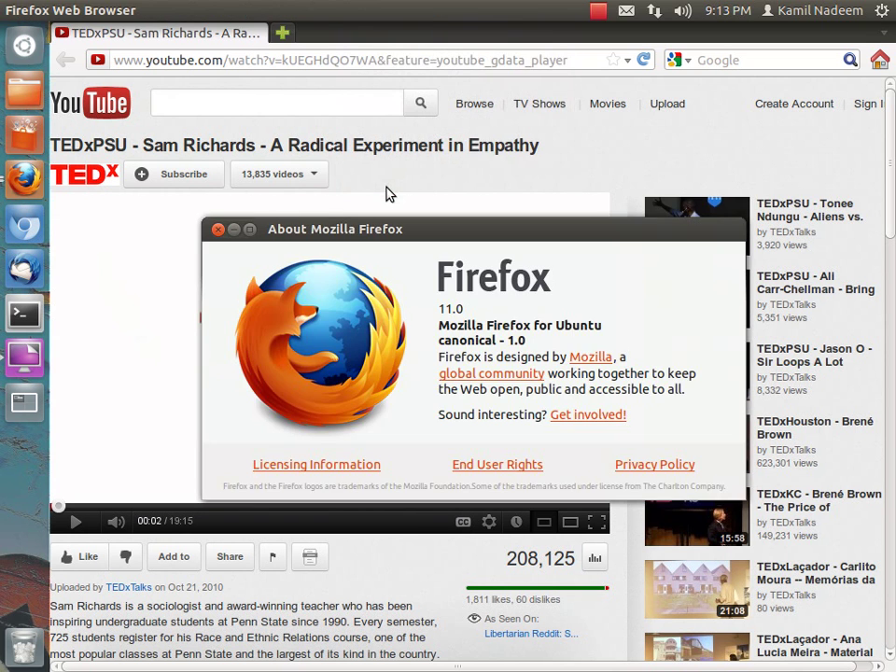
Dismiss the version information and quit Firefox from its launcher quicklist.
left_click(217, 230)
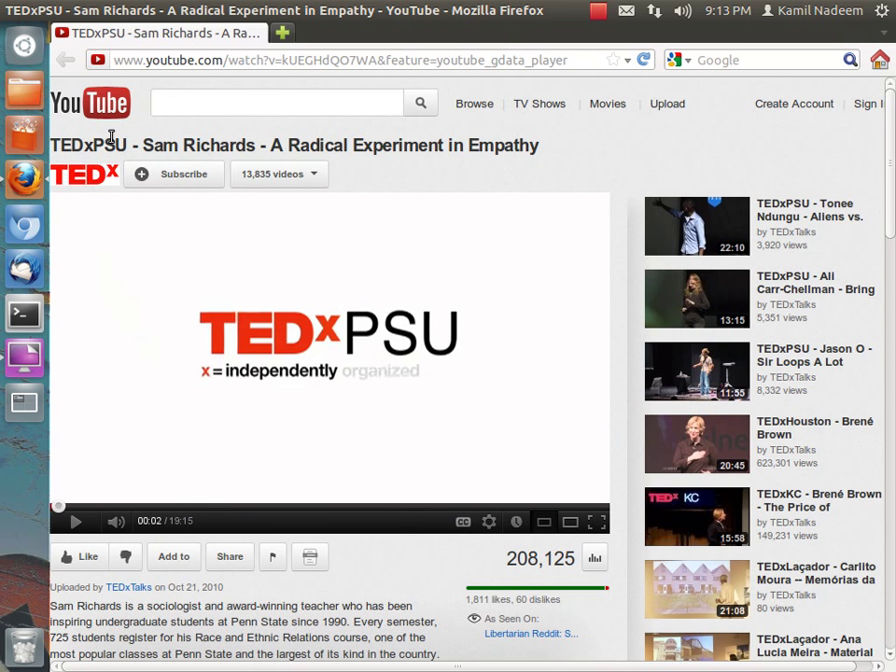
right_click(25, 189)
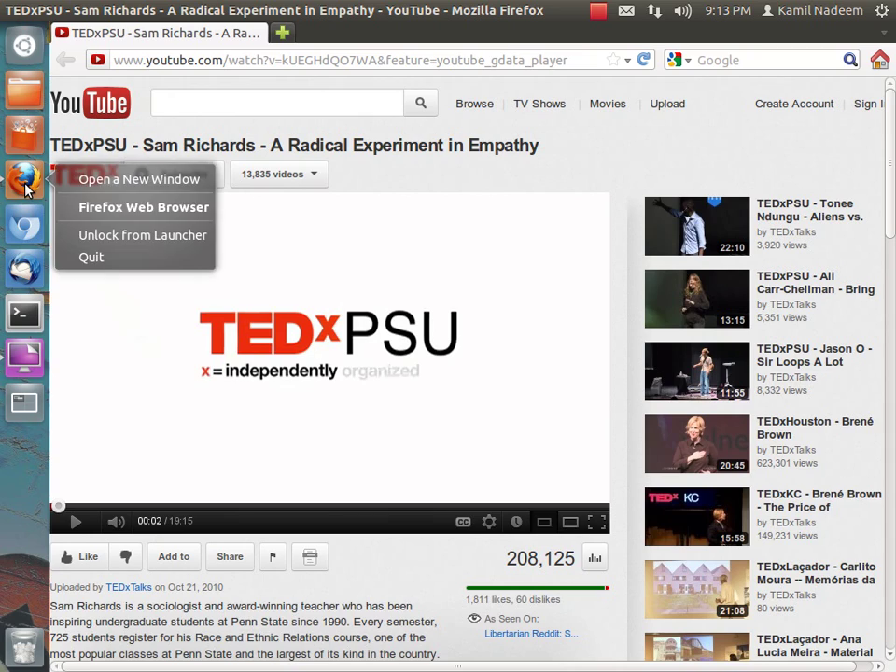
left_click(138, 260)
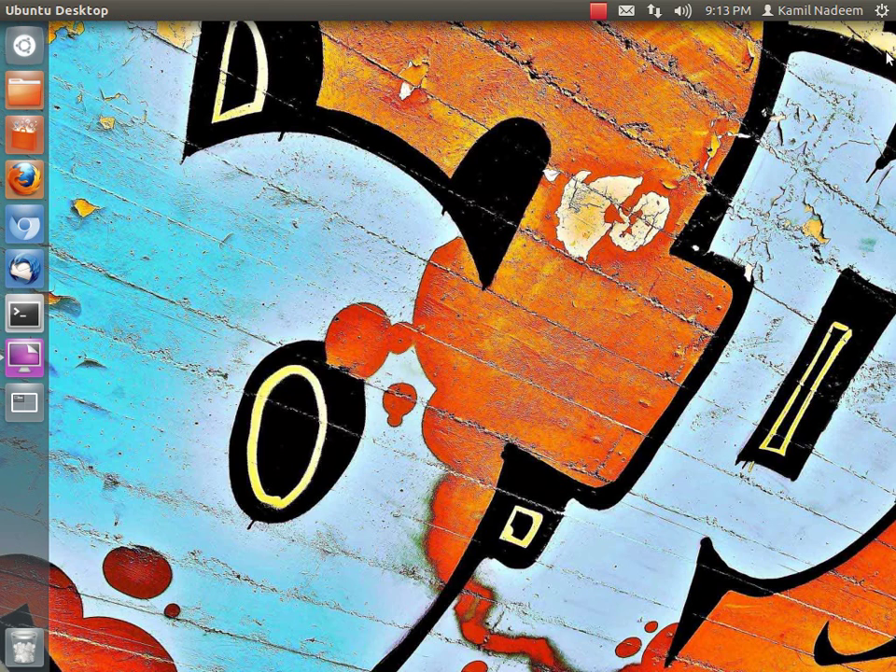
Go from Appearance to the All Settings overview and open the Privacy page.
left_click(28, 358)
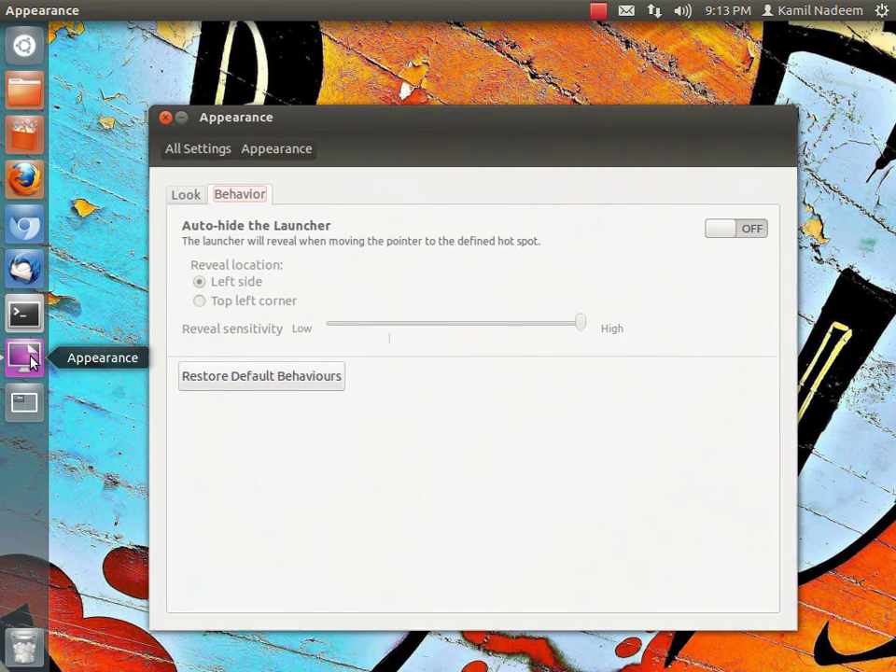
left_click(207, 156)
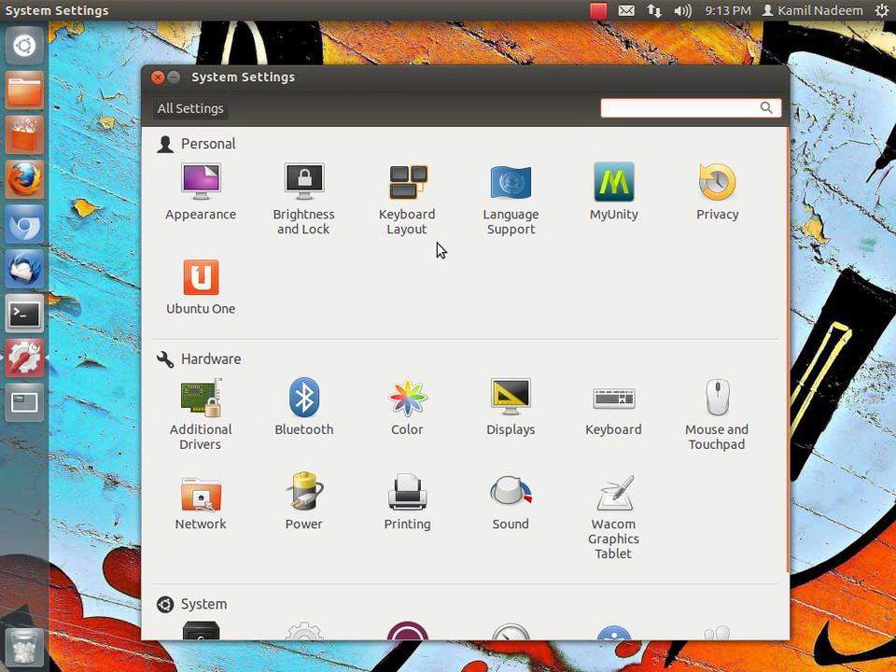
left_click(704, 226)
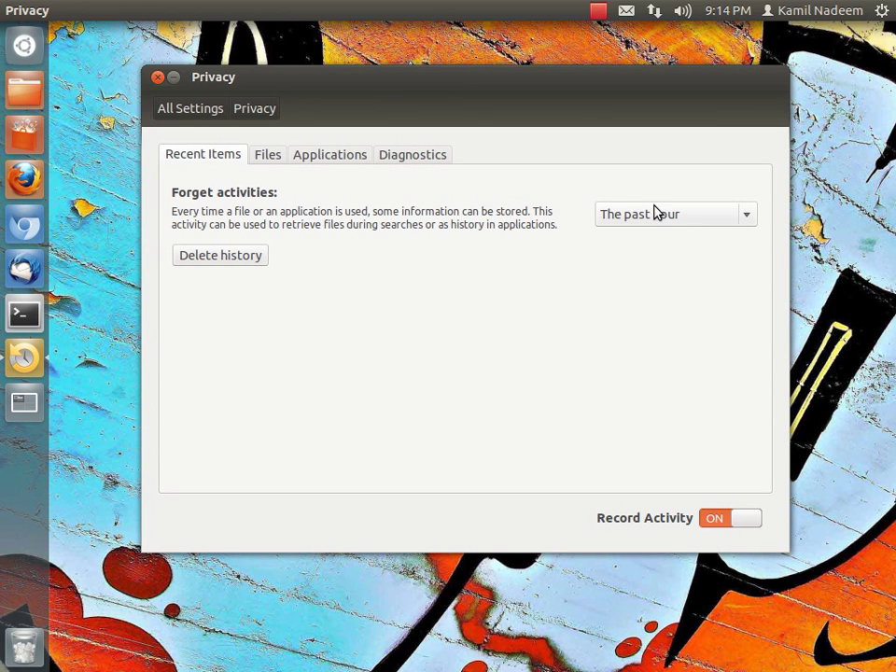
Add Downloads to the Privacy Files exclusion list, then show the Dash home.
left_click(267, 156)
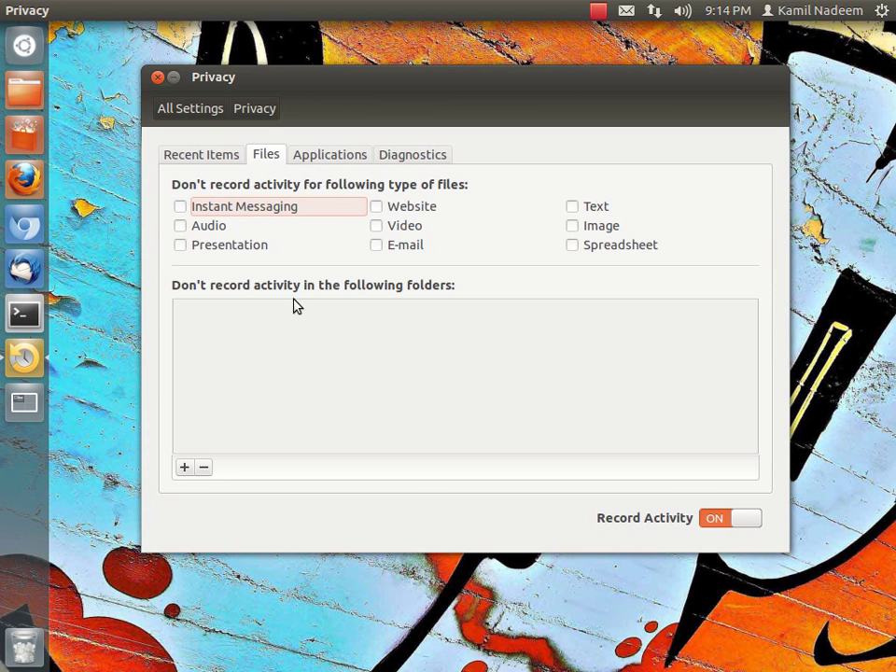
left_click(184, 469)
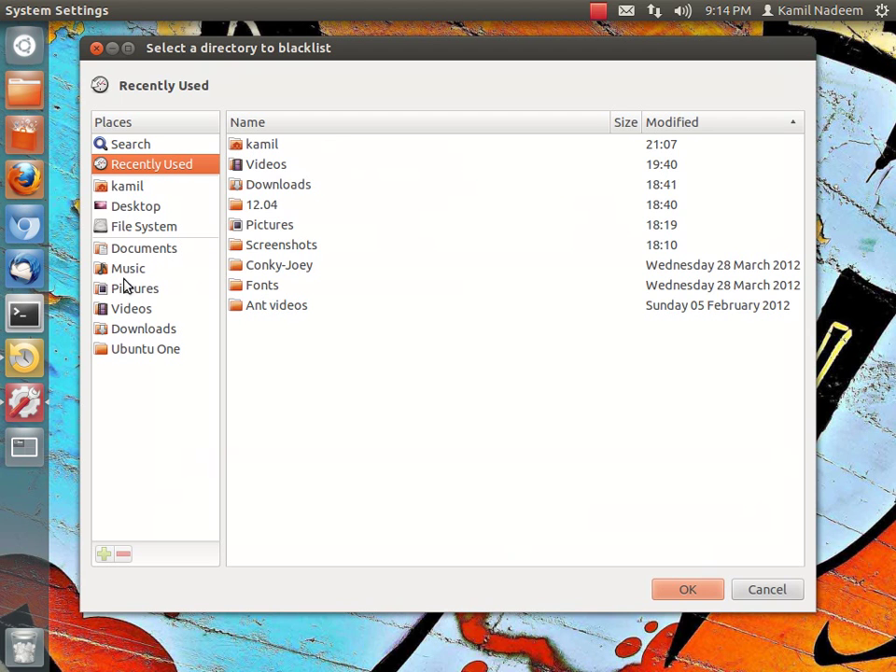
left_click(102, 327)
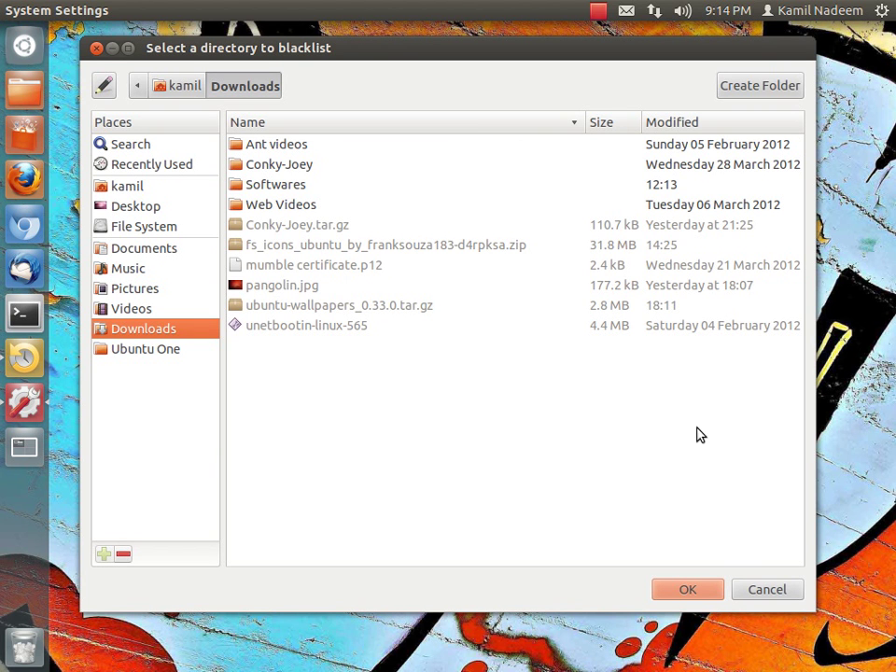
left_click(684, 593)
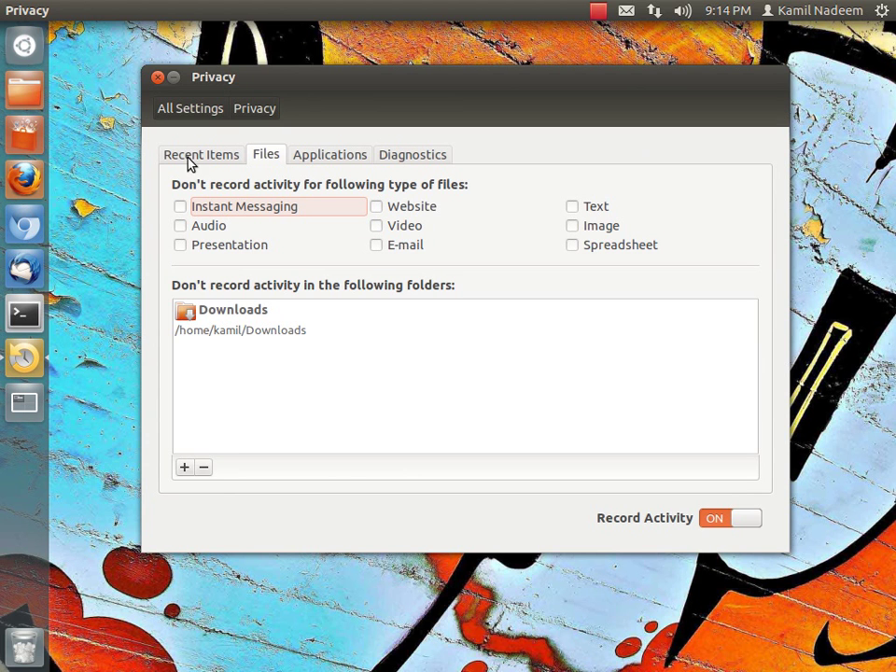
left_click(20, 44)
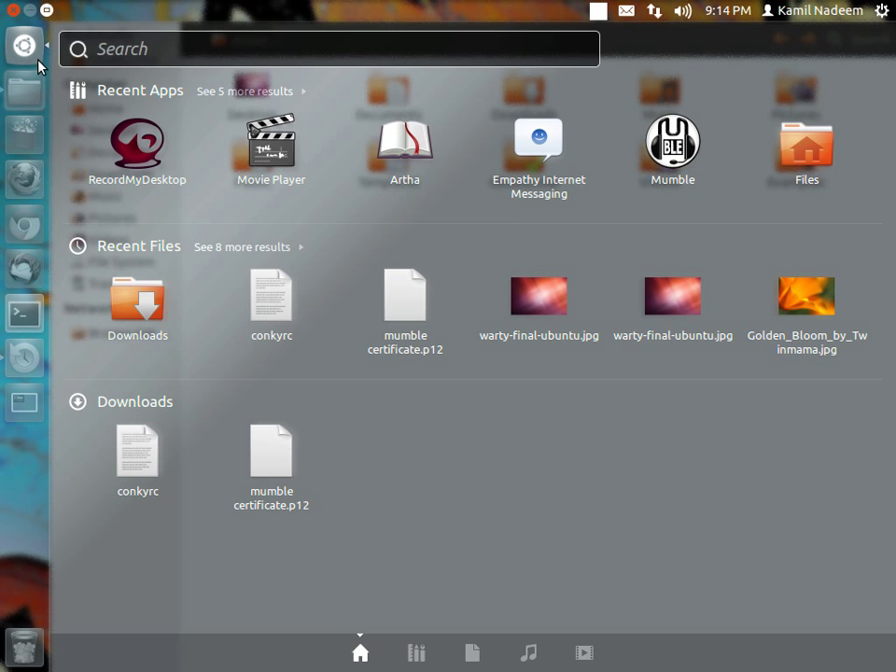
Close the Dash and quit the Home Folder window from its launcher quicklist.
left_click(37, 59)
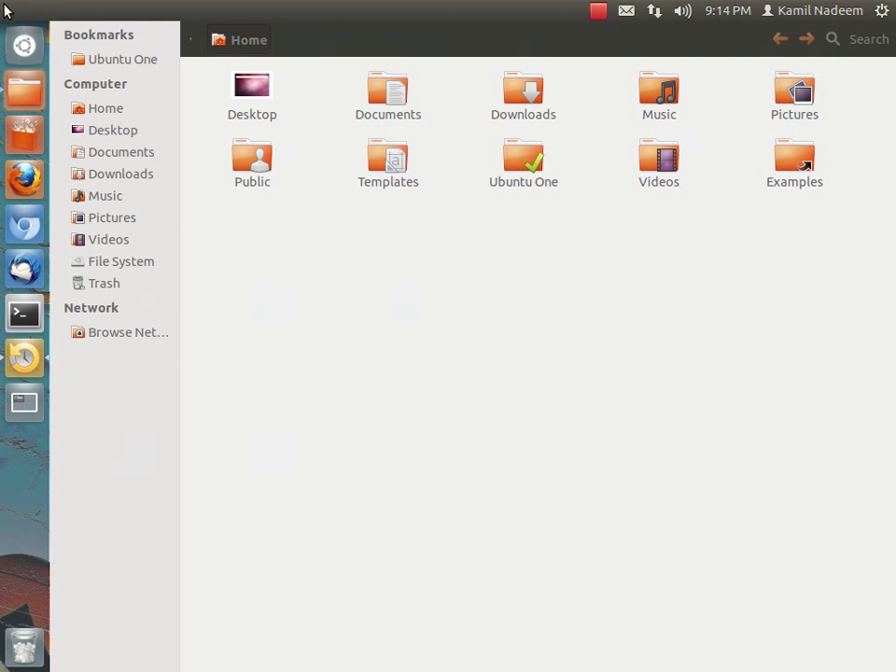
right_click(28, 90)
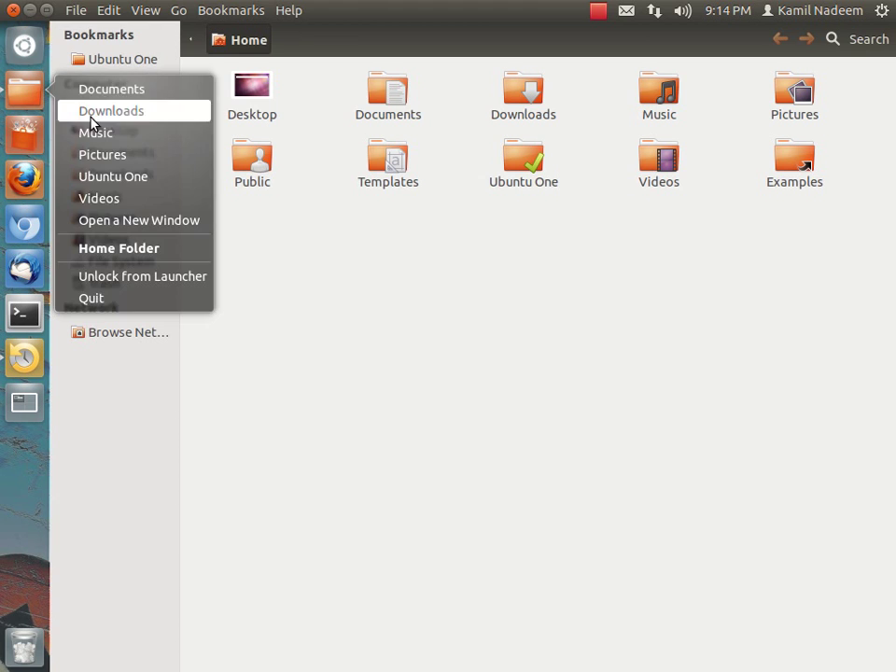
left_click(93, 300)
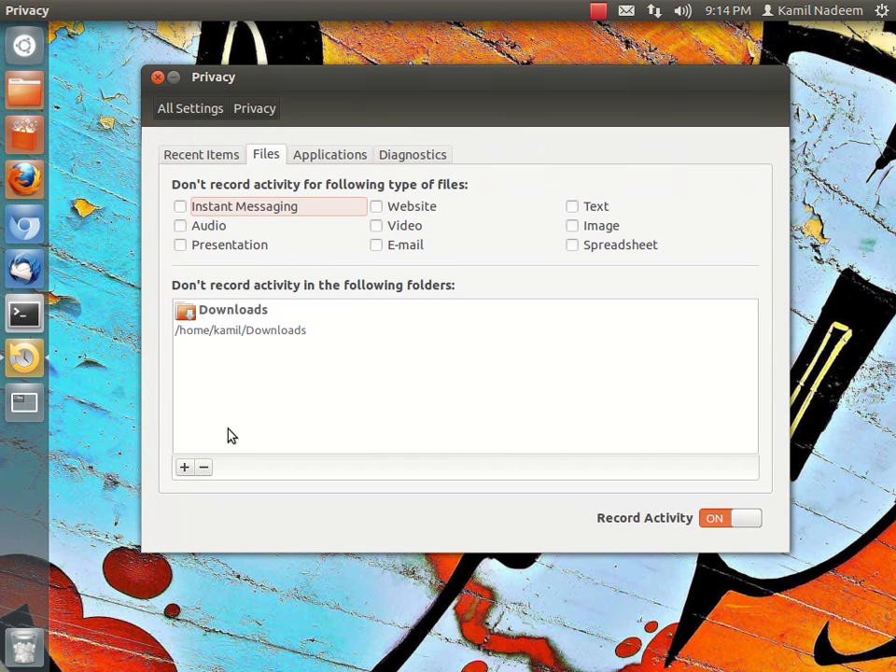
Delete Downloads from the excluded folders on the Files tab, then return to Recent Items.
left_click(187, 157)
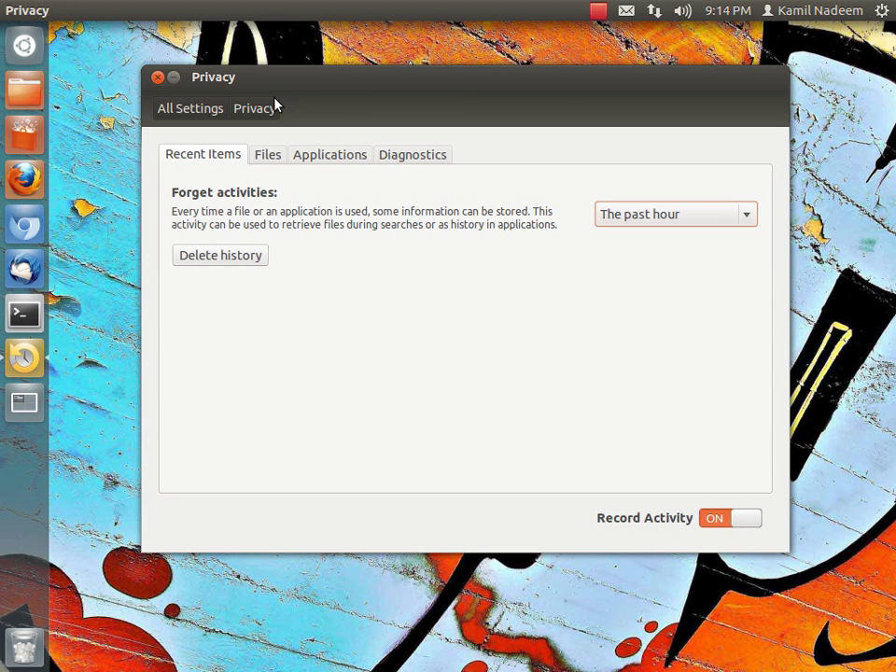
left_click(257, 156)
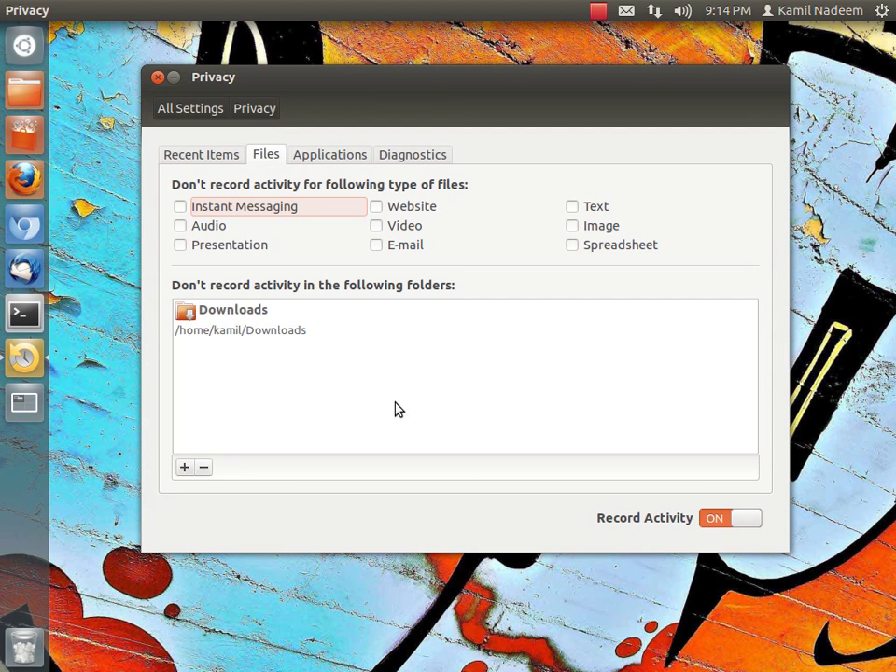
left_click(274, 336)
left_click(203, 467)
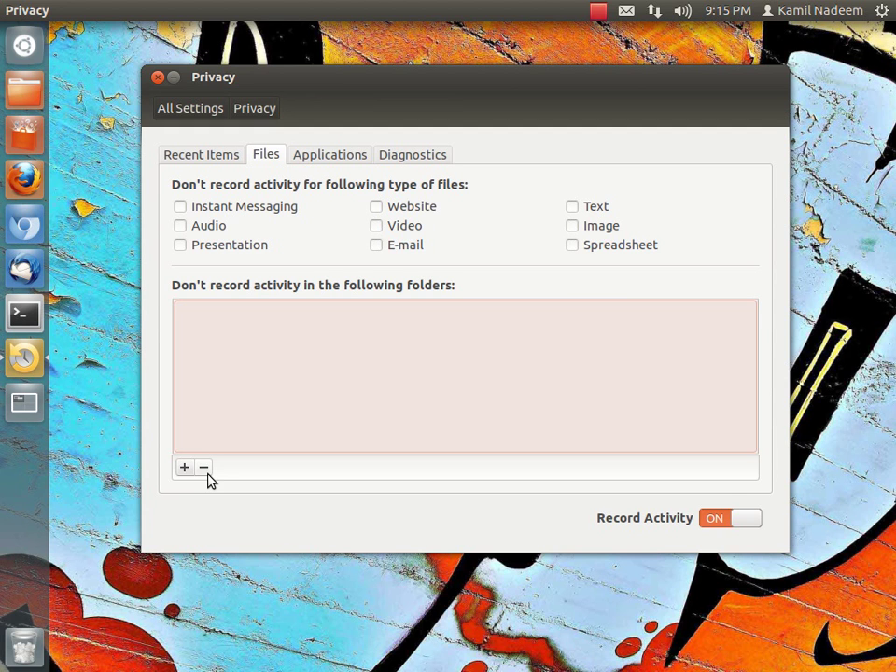
left_click(191, 161)
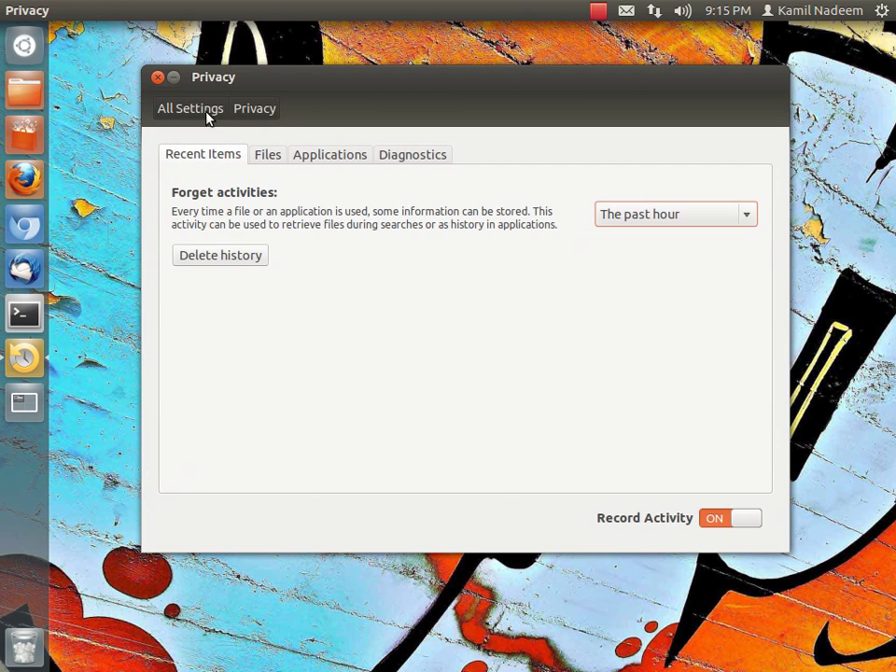
Choose Headphones as the Sound output and browse the Input, Sound Effects and Applications tabs.
left_click(203, 112)
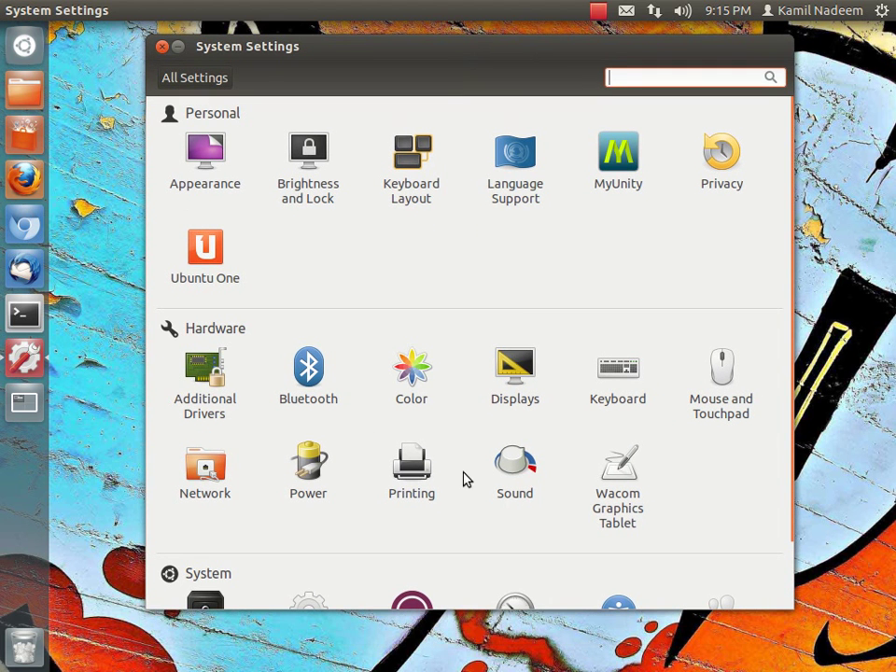
left_click(508, 493)
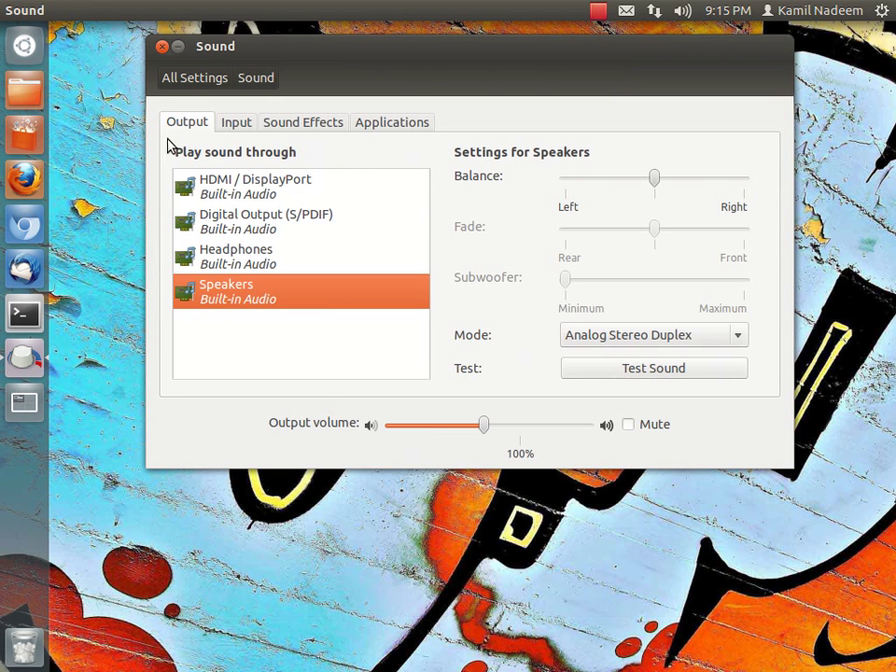
left_click(243, 263)
left_click(249, 127)
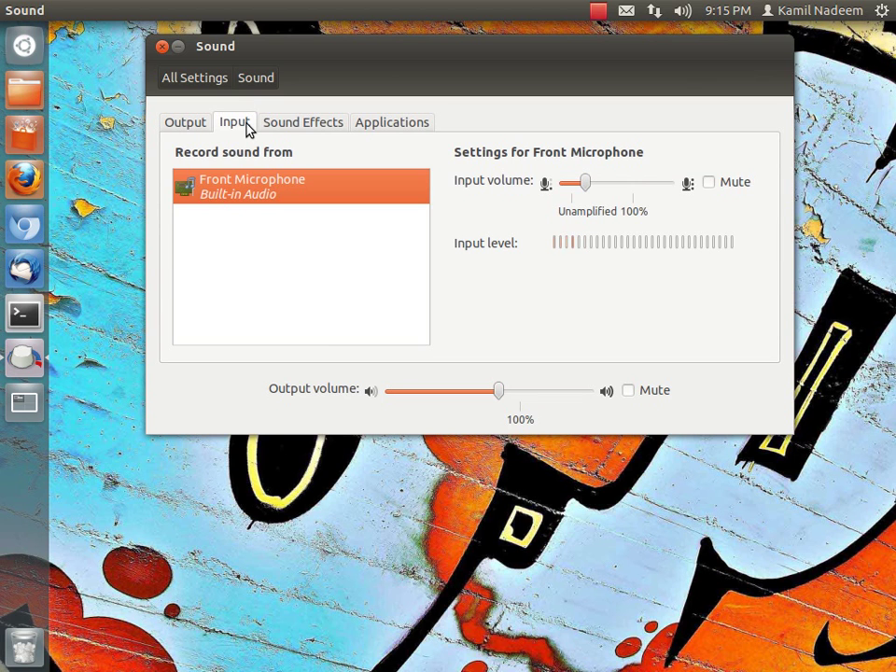
left_click(272, 122)
left_click(403, 123)
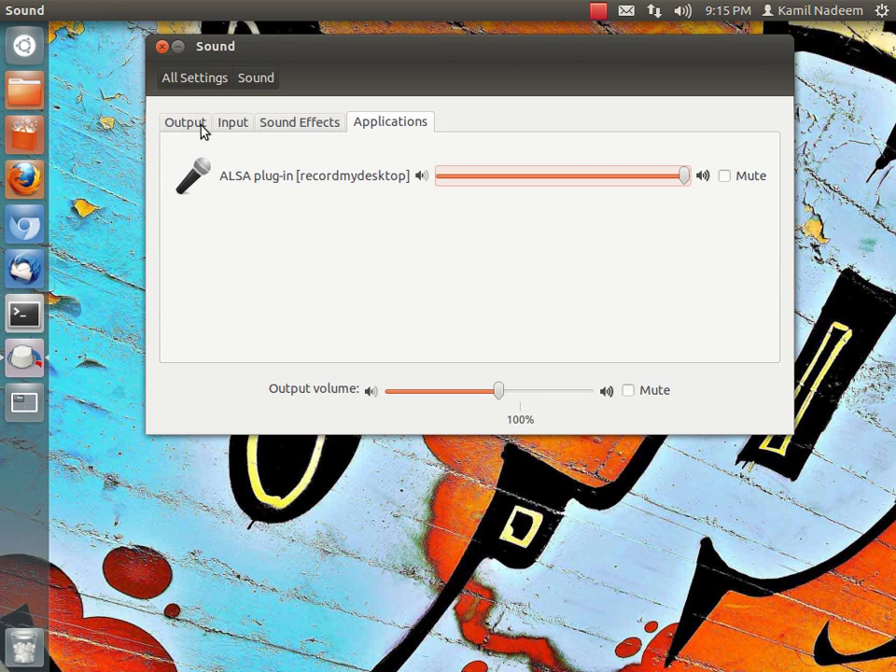
left_click(183, 79)
scroll(378, 326, "down", 2)
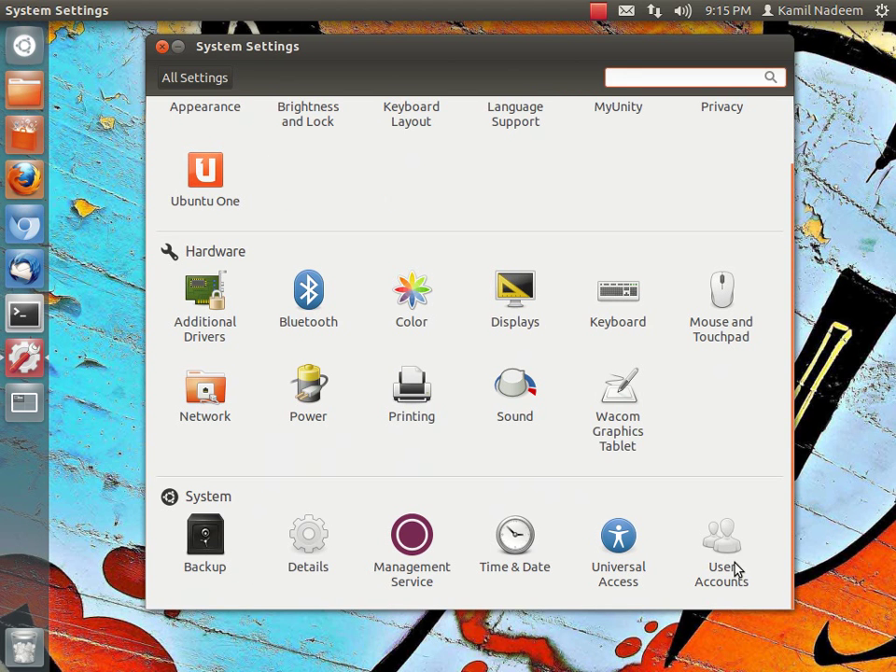
Cancel the Landscape client install from Management Service and close System Settings.
left_click(411, 550)
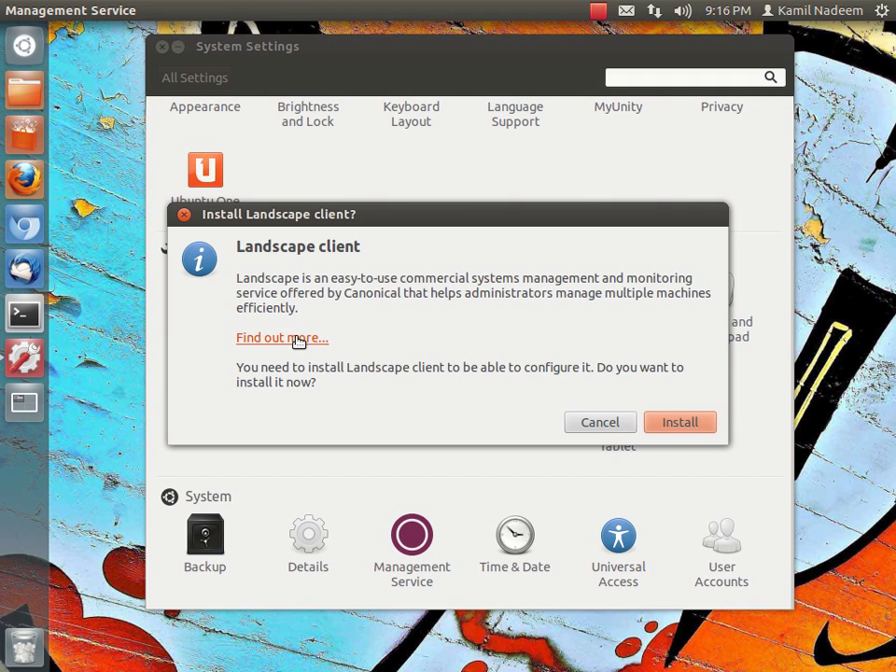
left_click(612, 426)
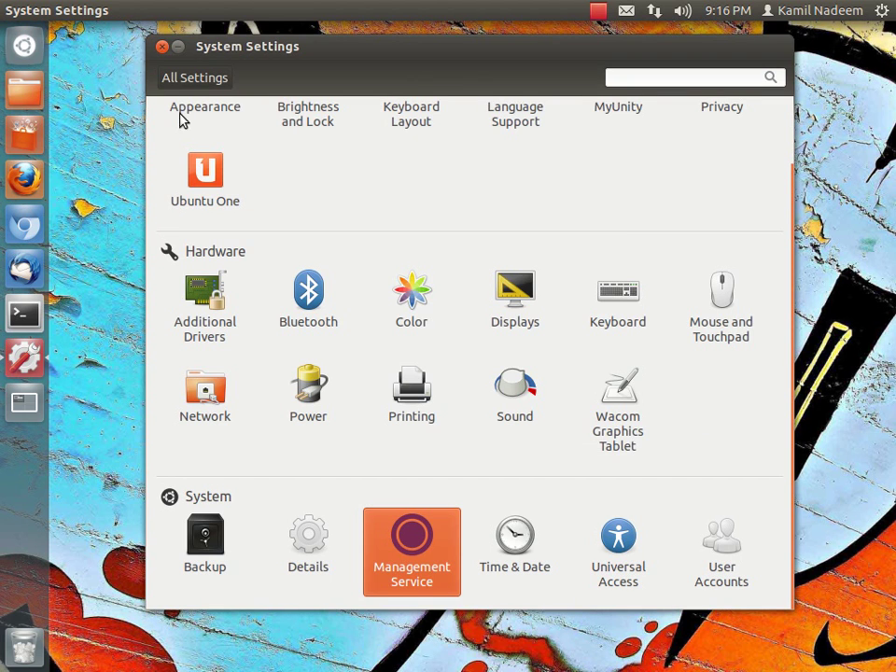
left_click(161, 46)
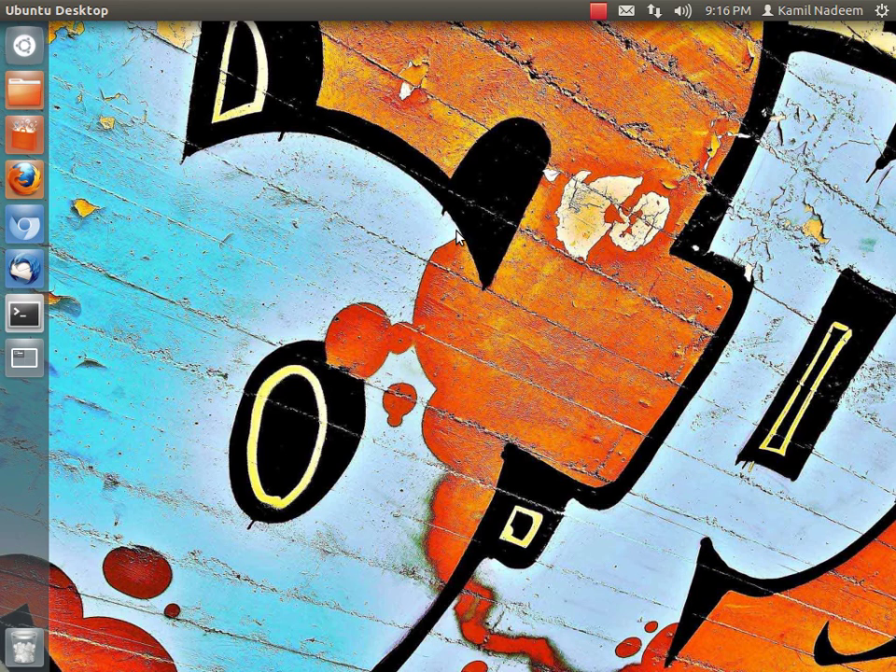
Hold Super for the Keyboard Shortcuts overlay, release it, then bring up the HUD with Alt.
key("super")
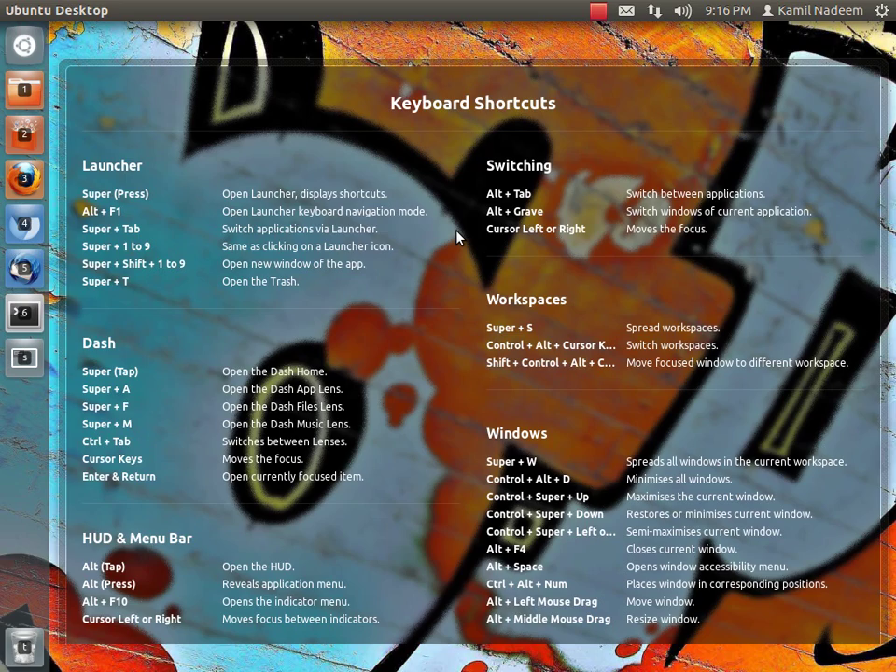
key("super")
key("super")
key("super")
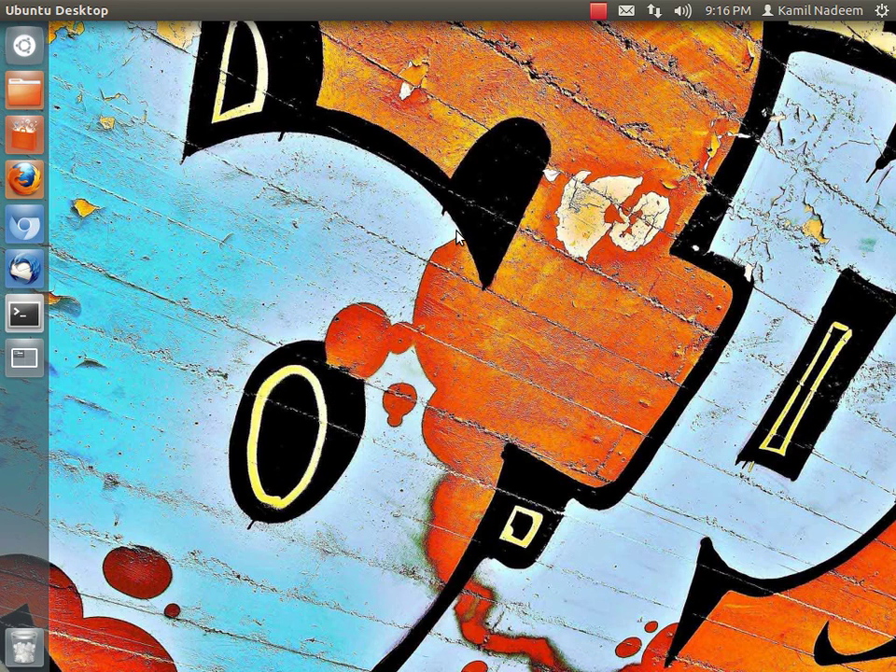
key("alt")
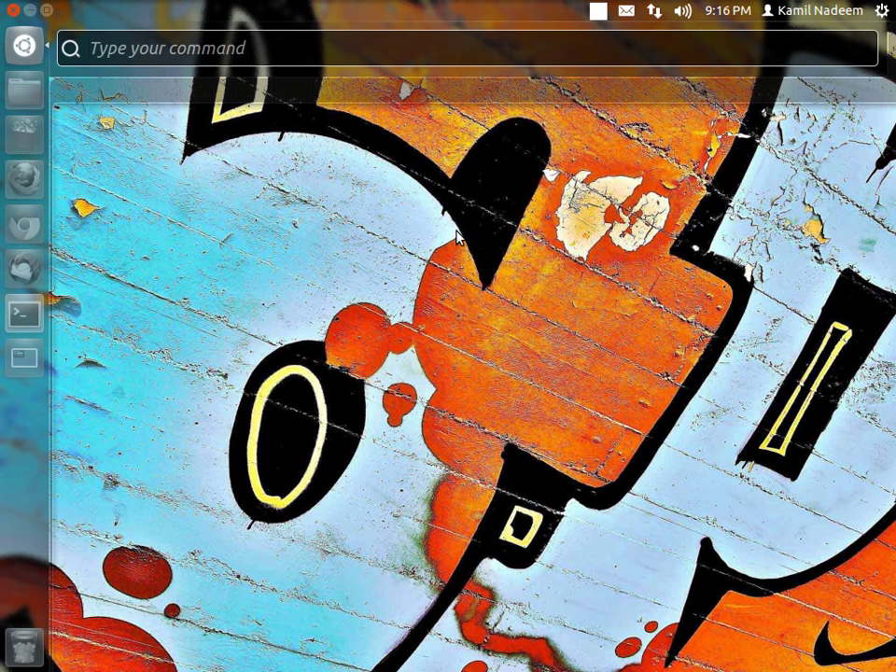
Mute the system sound by running 'mute' in the HUD.
key("Escape")
key("alt")
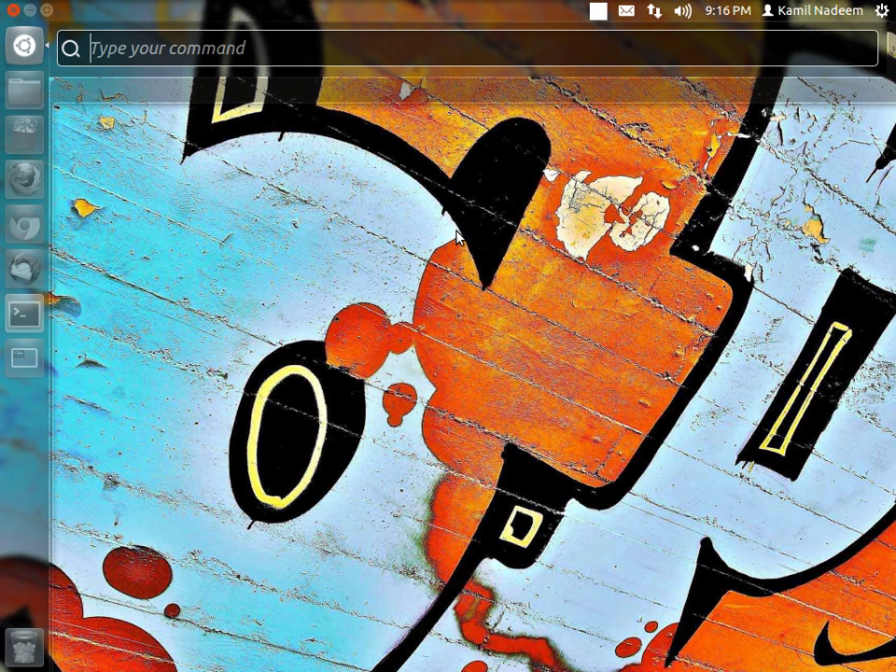
type("mute")
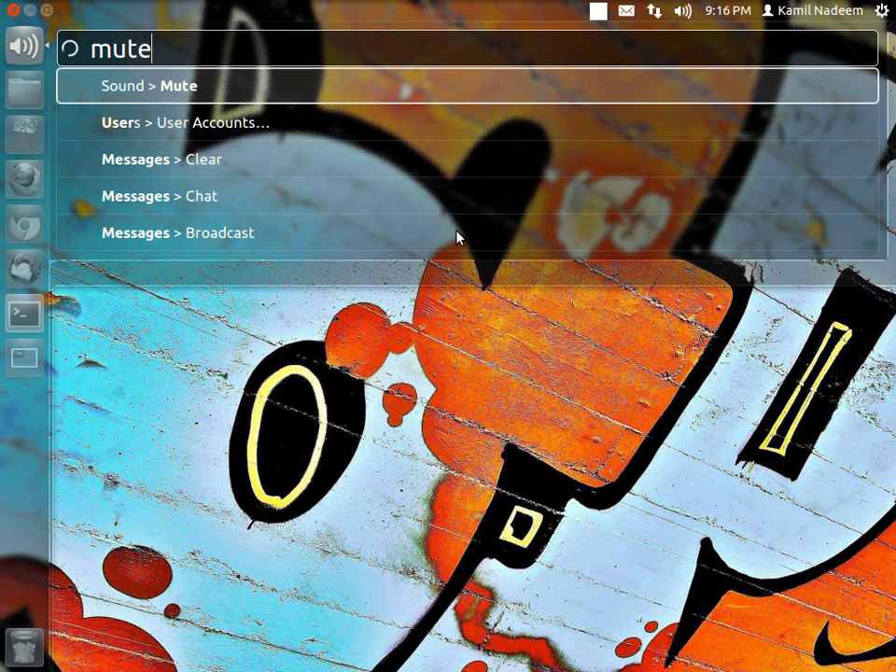
key("Return")
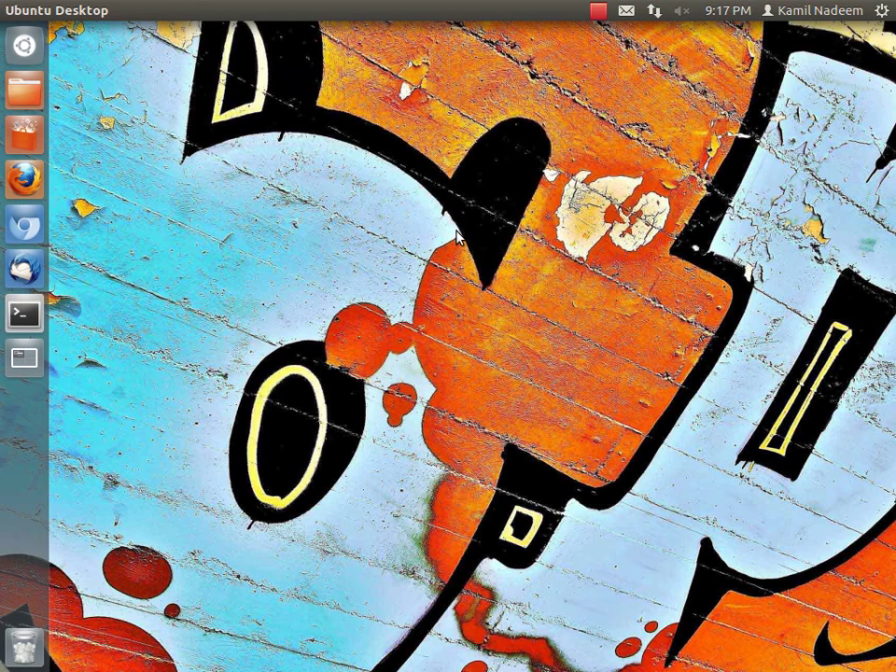
Unmute the sound from the sound indicator, then start a HUD search for 'av'.
left_click(681, 11)
mouse_move(727, 10)
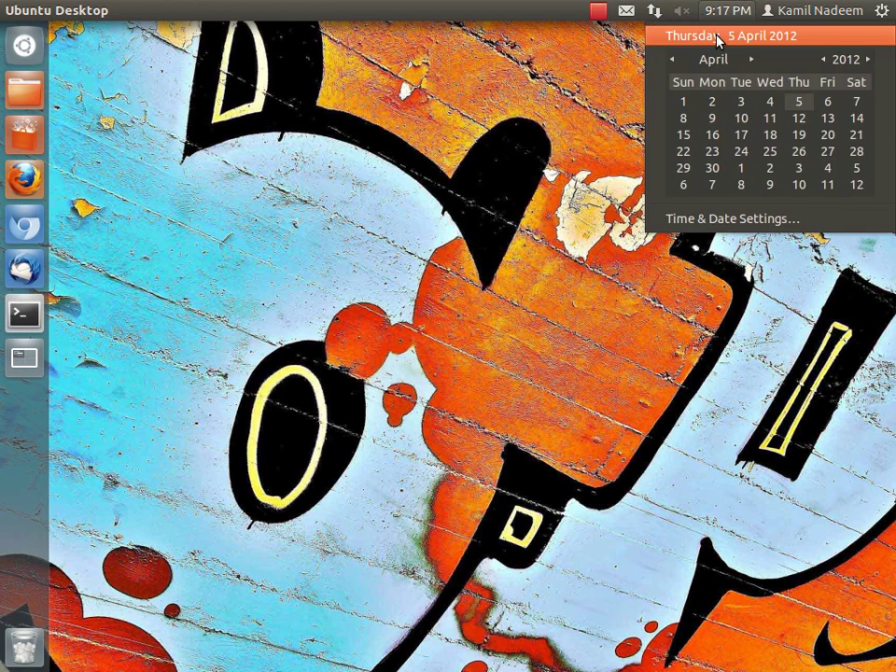
left_click(691, 38)
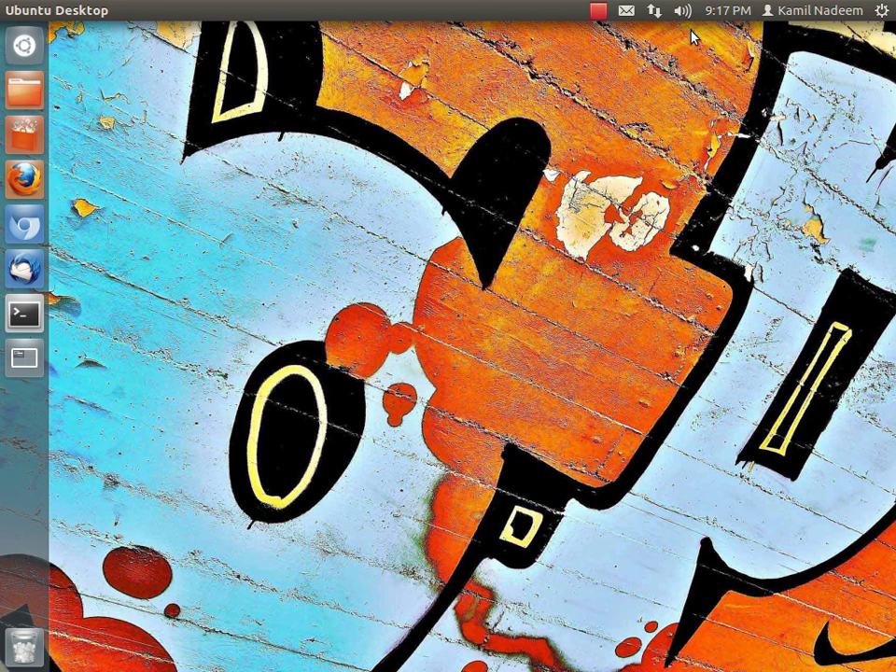
key("alt")
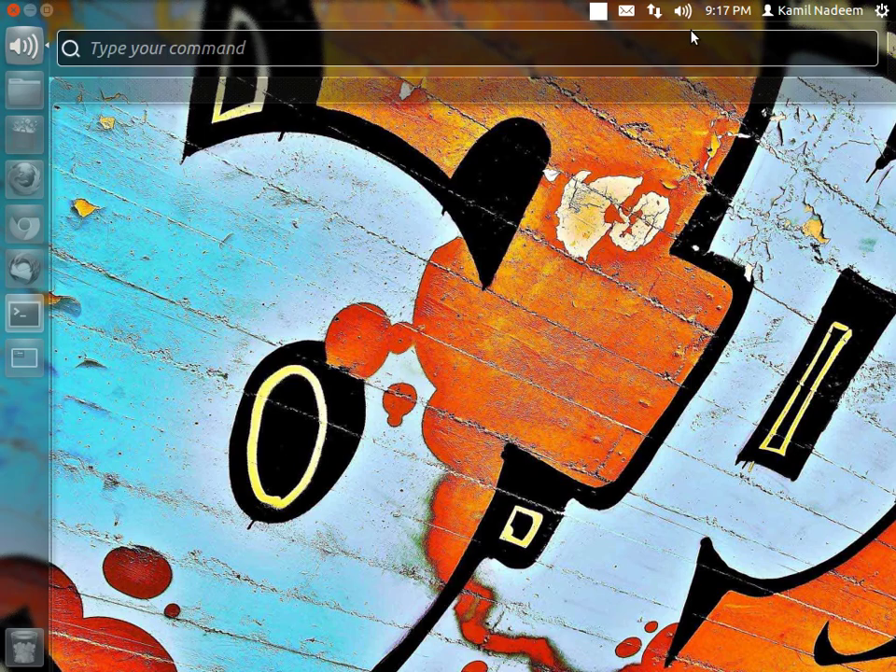
type("av")
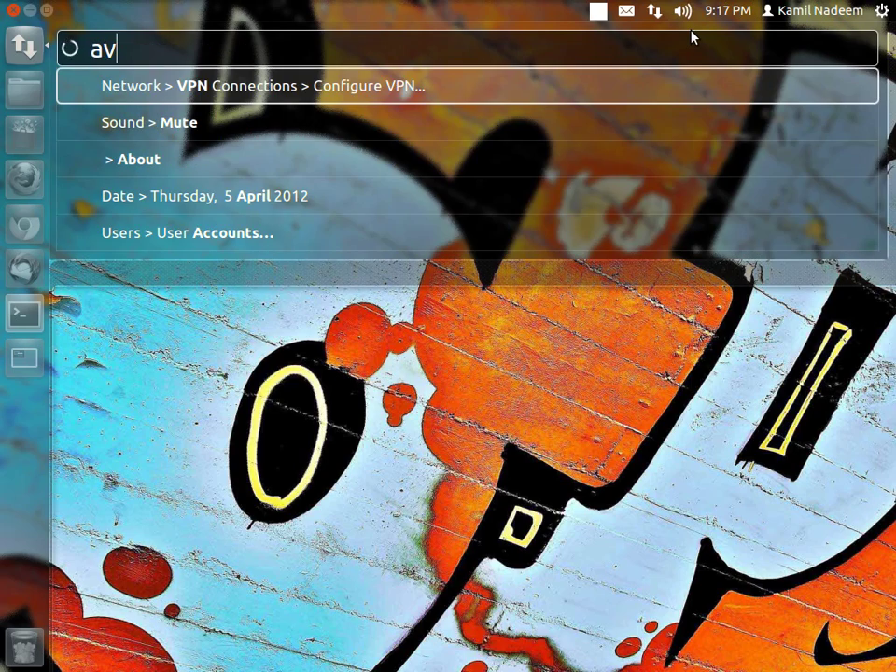
Dismiss the HUD and launch Empathy by searching 'emp' in the Dash.
key("BackSpace")
key("BackSpace")
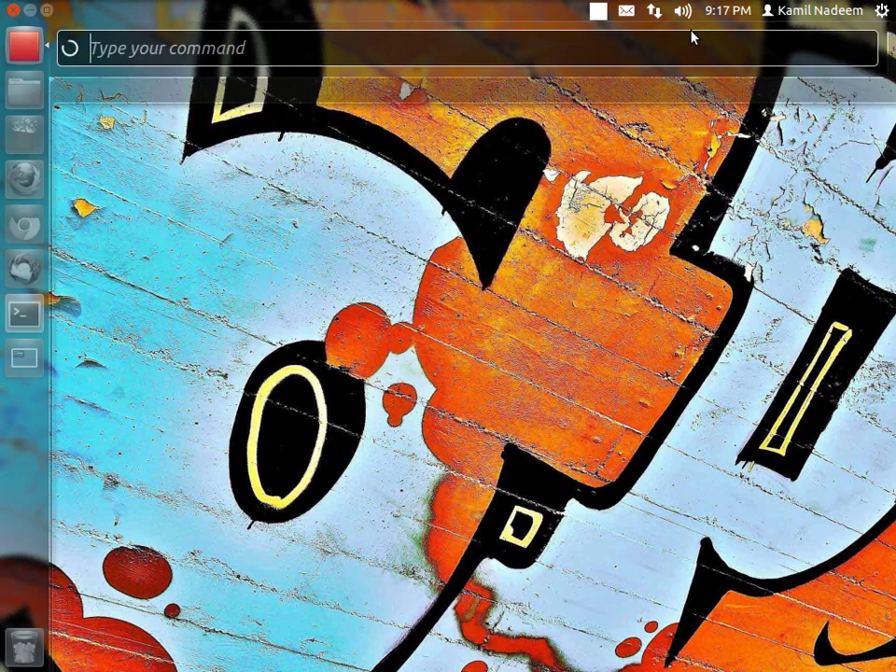
key("super")
key("Escape")
key("super")
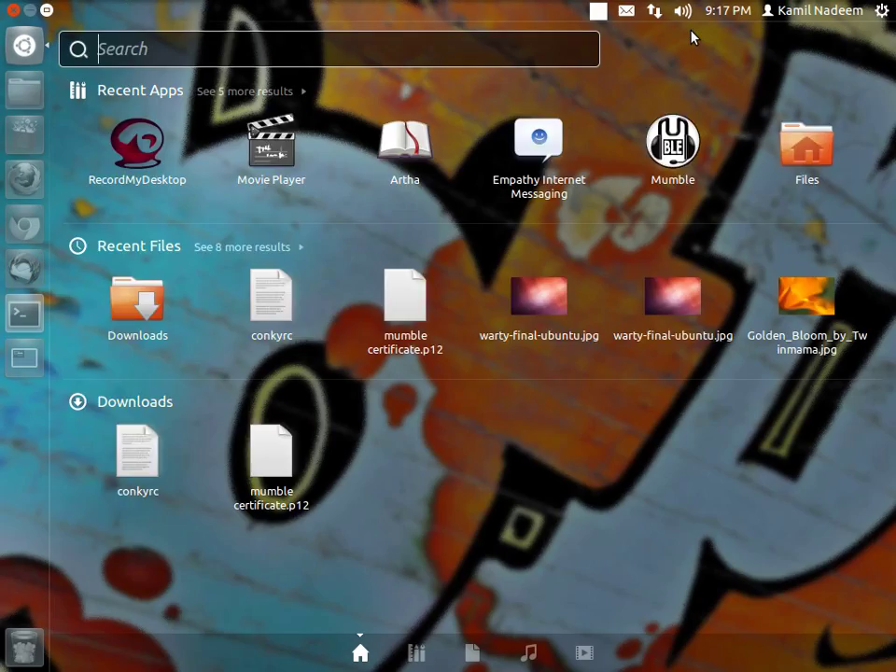
type("emp")
key("Return")
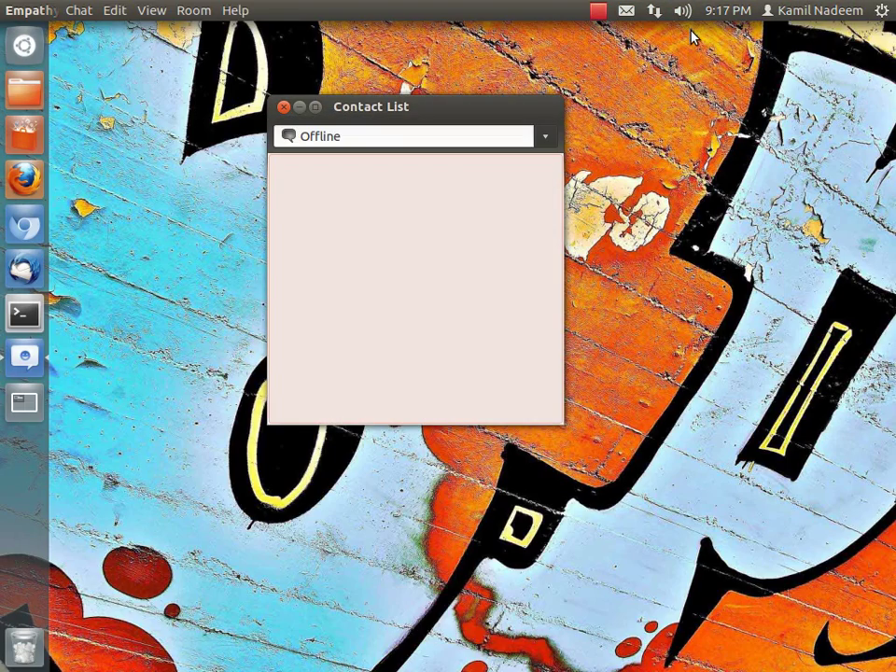
Search Empathy's HUD with queries like 'ava' and 'va' for the About command.
key("alt")
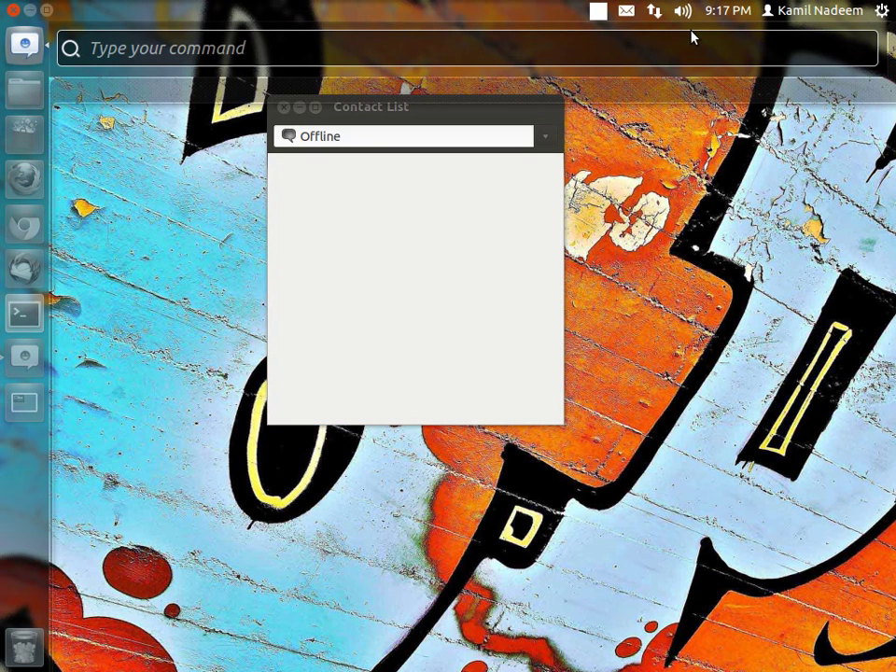
type("ava")
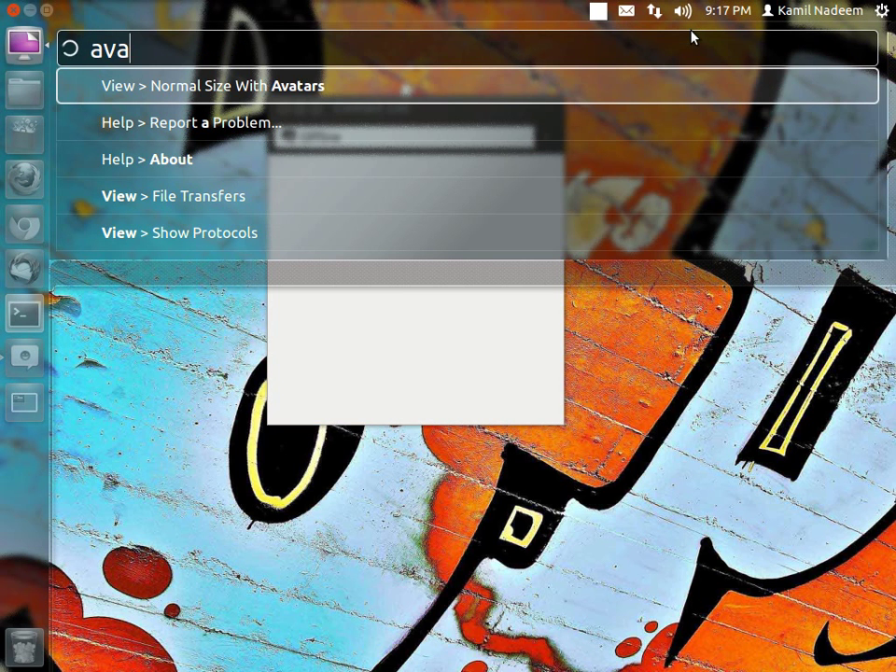
key("BackSpace")
key("BackSpace")
type("w")
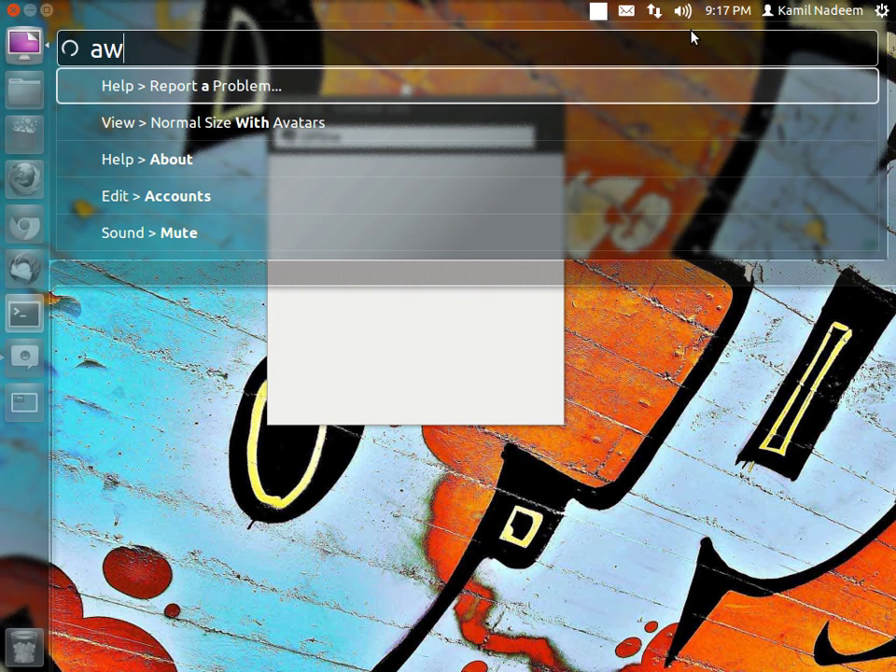
key("Escape")
key("Escape")
key("alt")
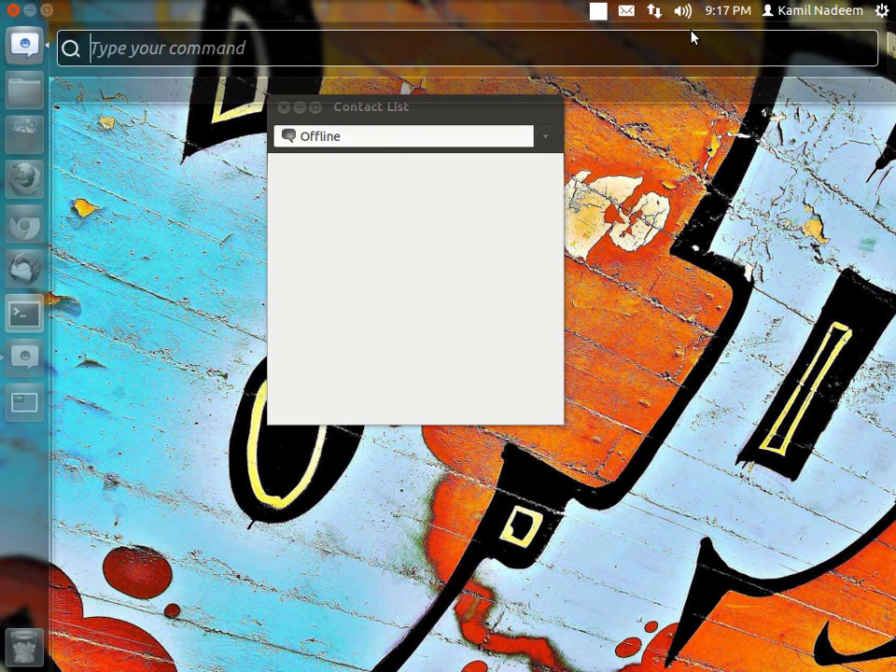
type("a")
key("BackSpace")
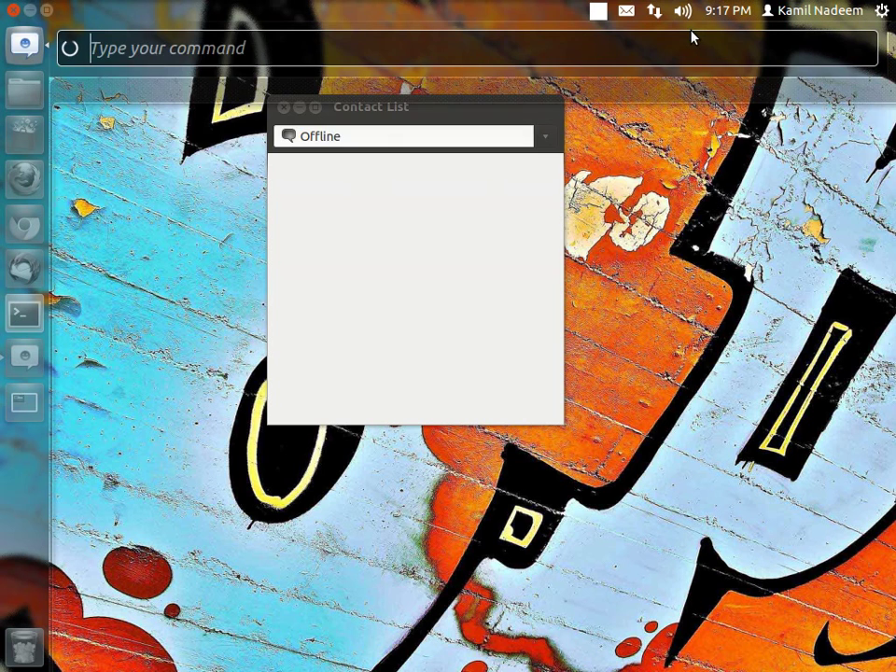
type("va")
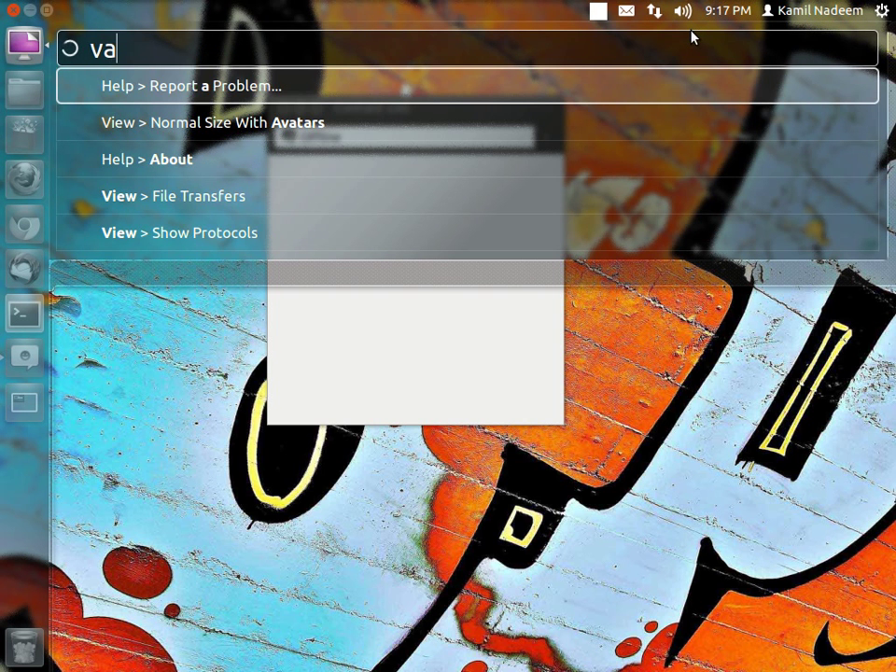
Open and close the About Empathy window via Help > About, then try an 'aw' query.
key("Down")
key("Down")
key("Return")
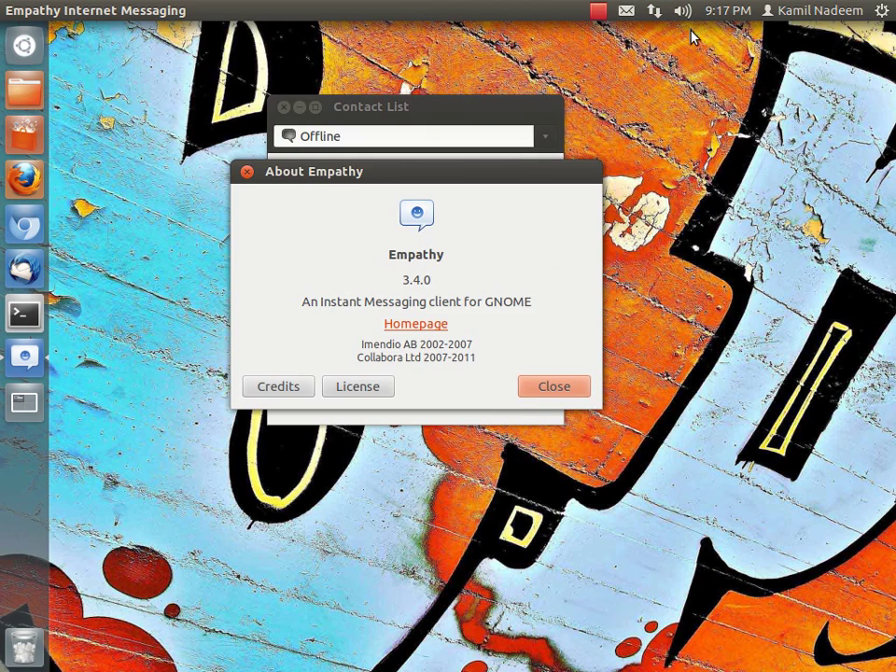
key("Escape")
key("alt")
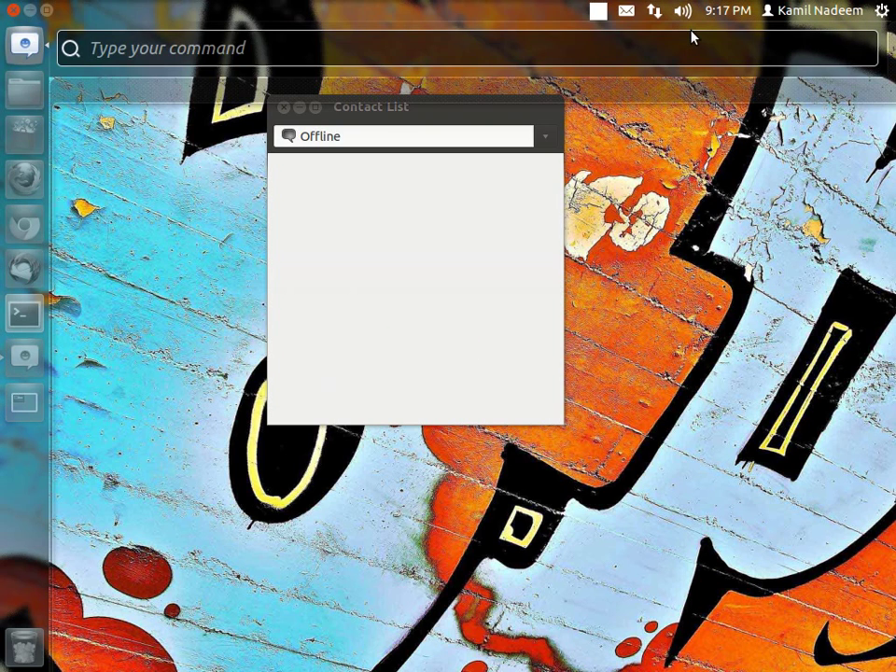
type("aw")
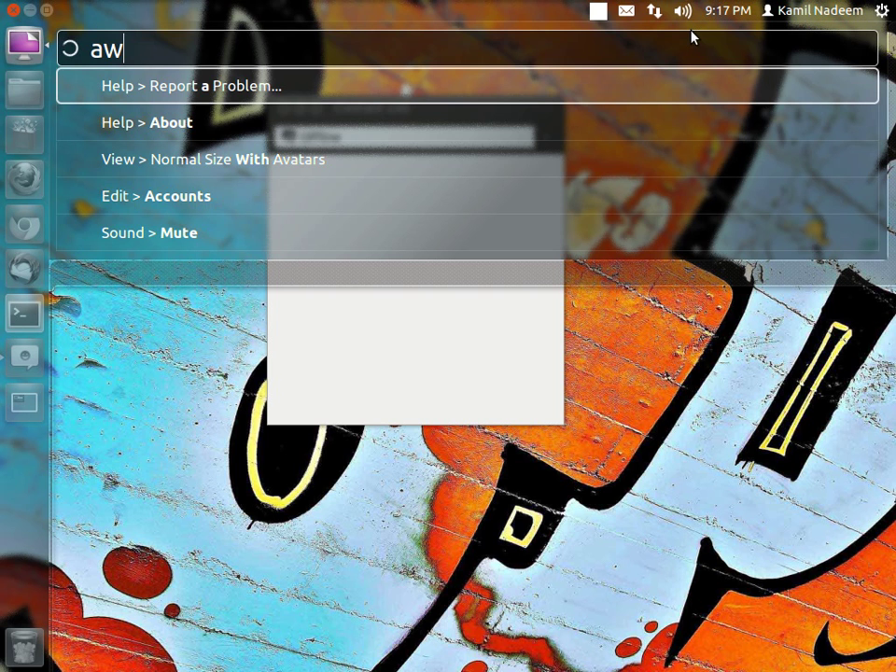
key("BackSpace")
key("BackSpace")
Set Empathy's status to Available and close the Contact List window.
key("Escape")
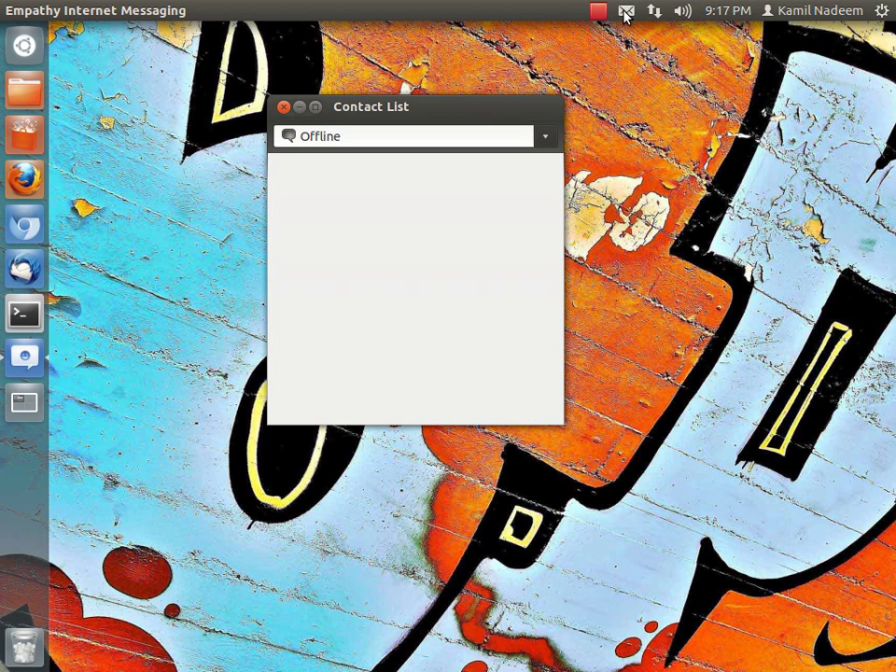
left_click(625, 10)
left_click(530, 140)
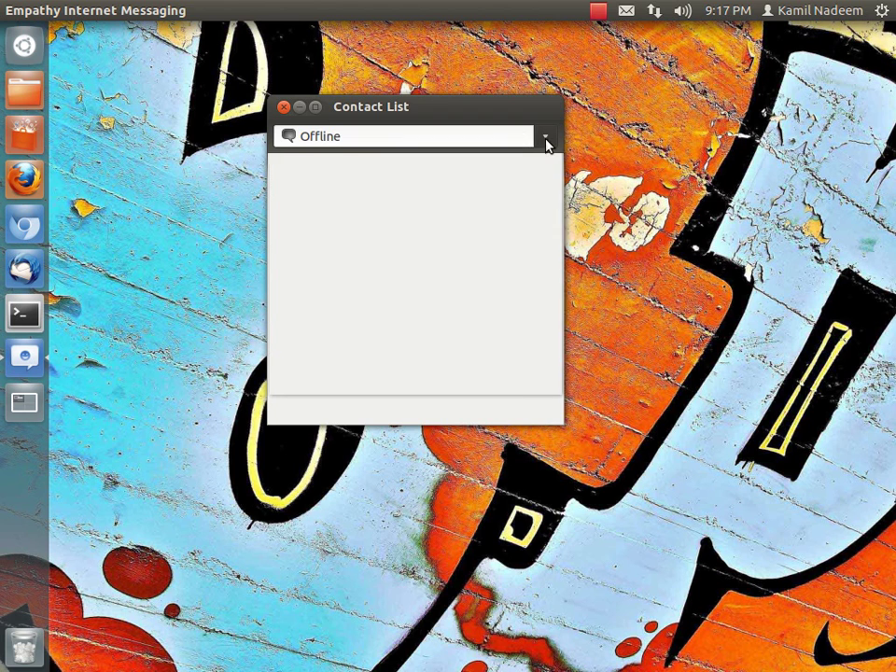
left_click(545, 136)
left_click(415, 174)
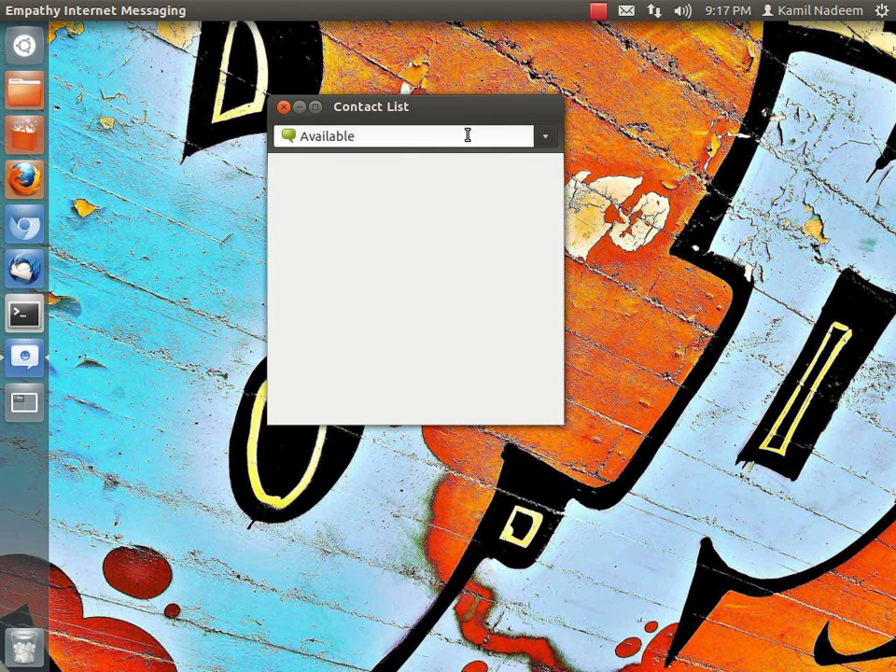
left_click(284, 107)
Set the messaging status to Busy by running 'busy' in the HUD.
key("alt")
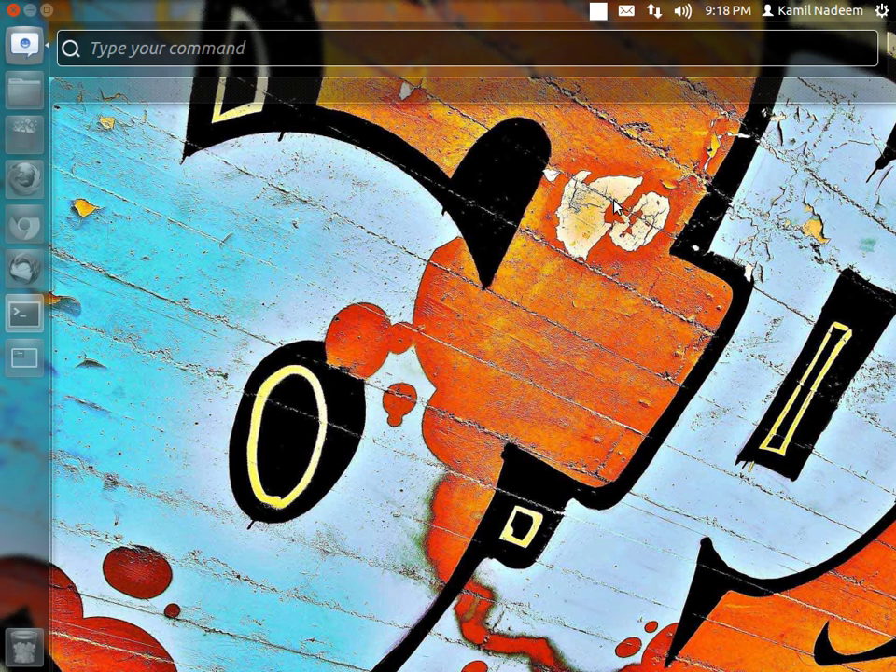
type("busy")
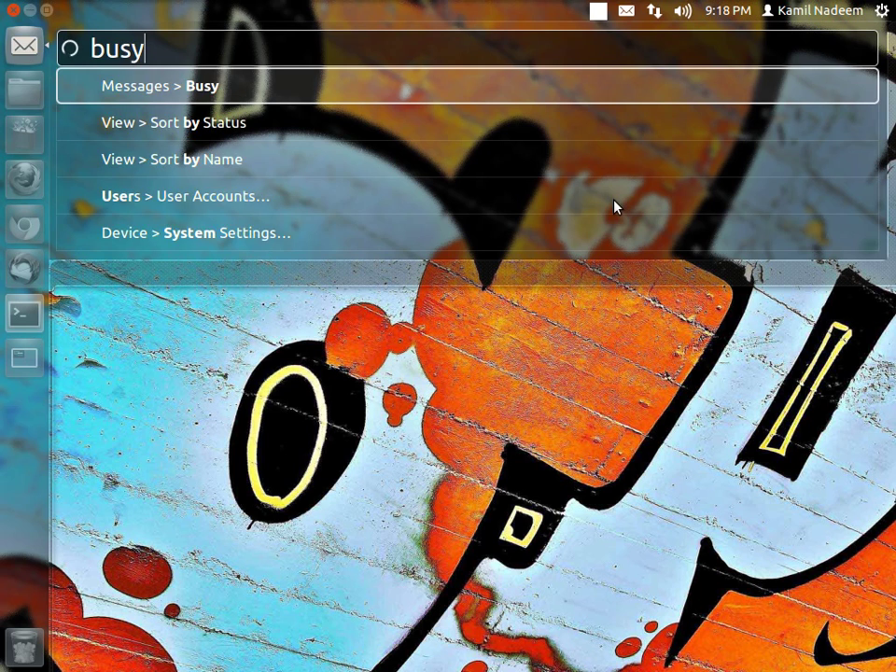
key("Return")
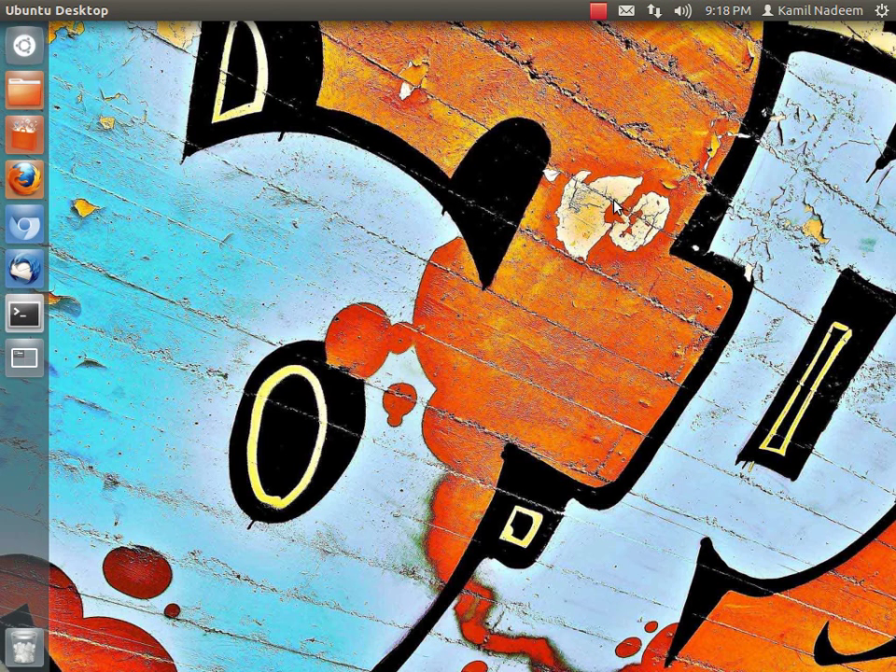
left_click(25, 180)
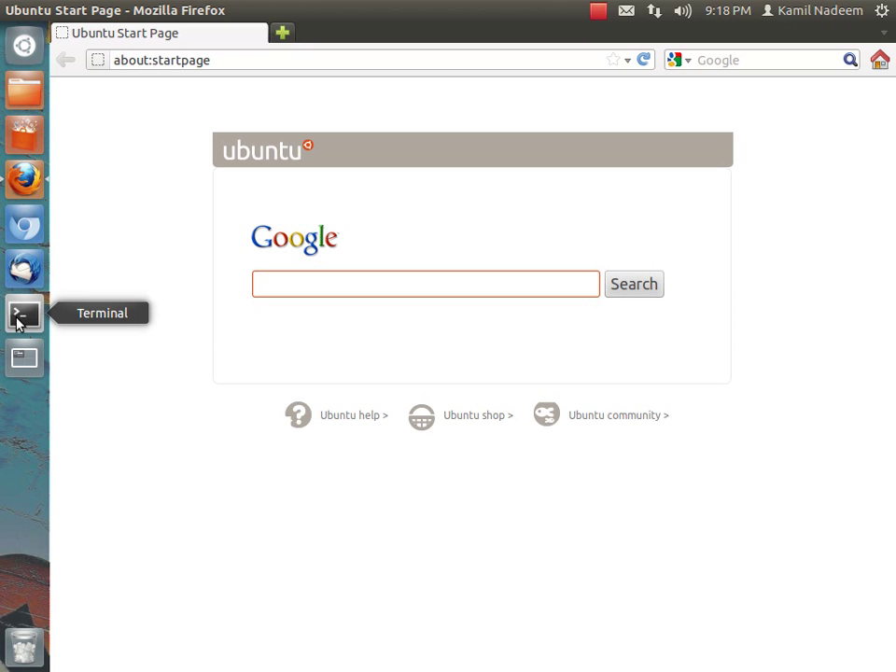
left_click(237, 60)
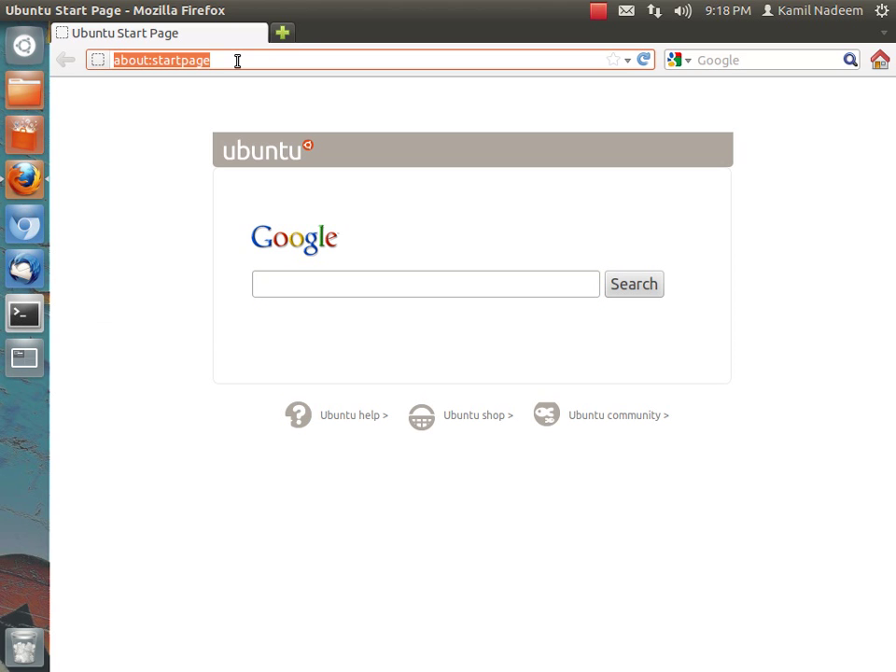
type("ubuntu")
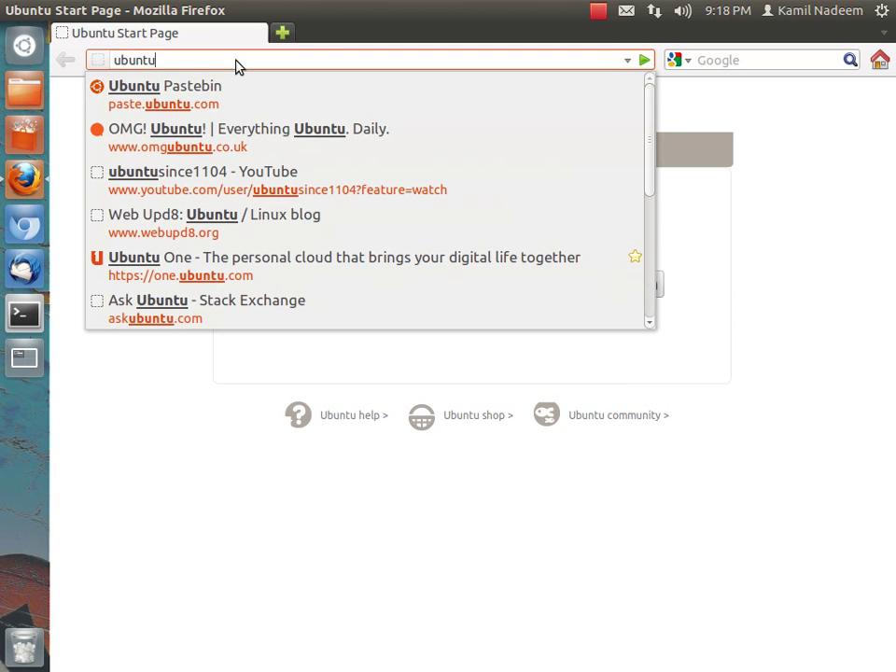
key("ctrl+Return")
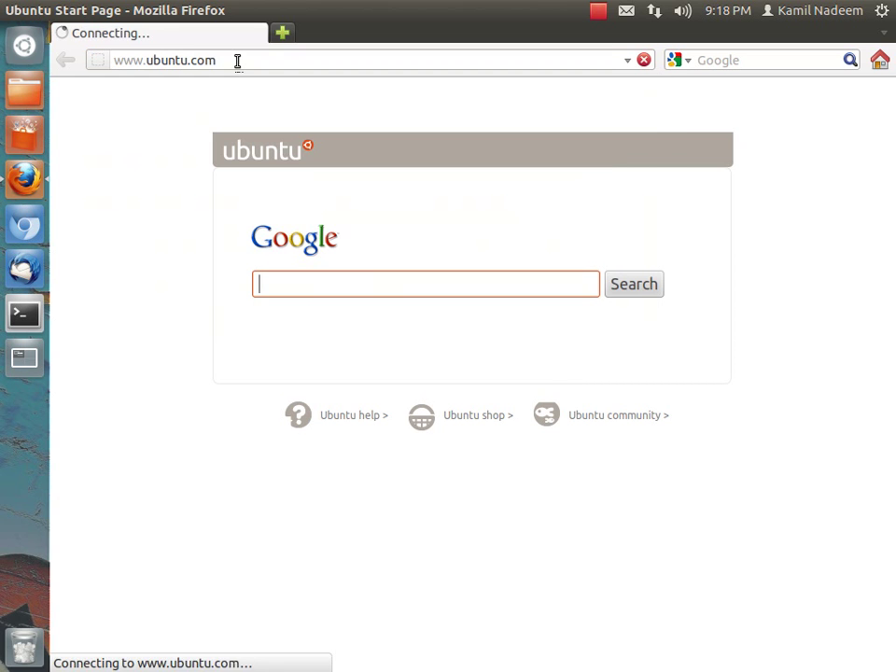
Open a second empty tab via the HUD's New Tab command and switch between the tabs.
key("alt")
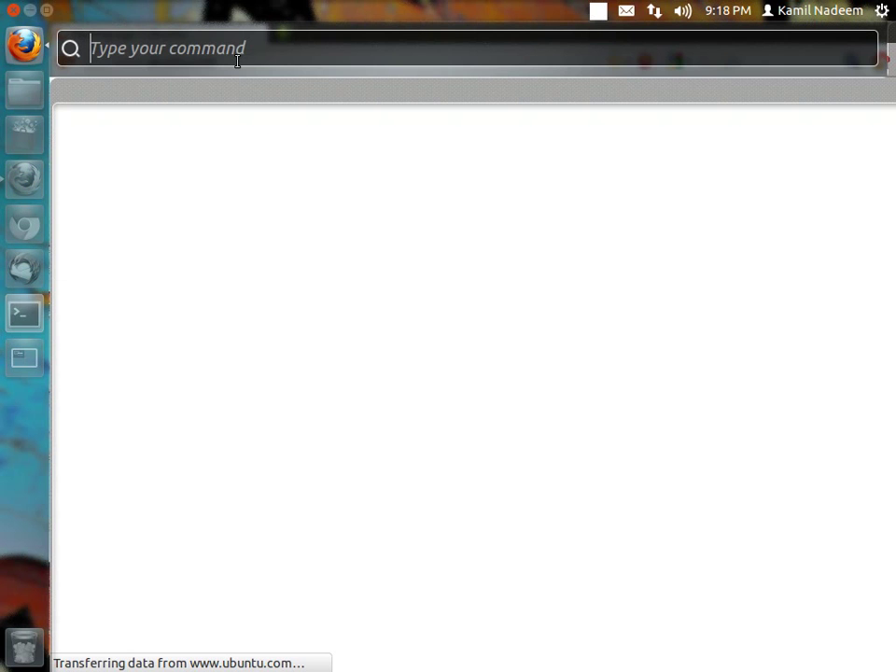
type("ne")
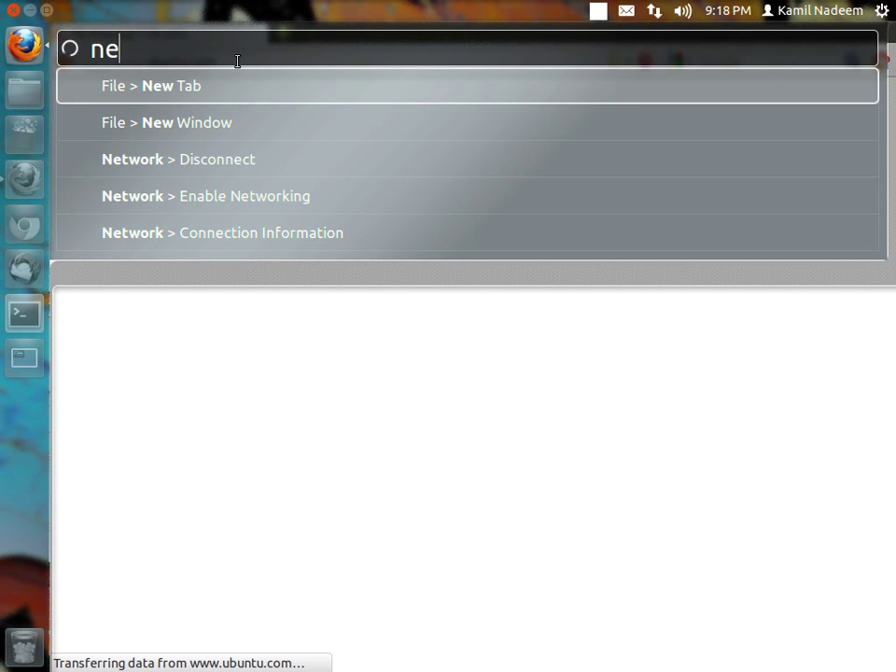
key("Escape")
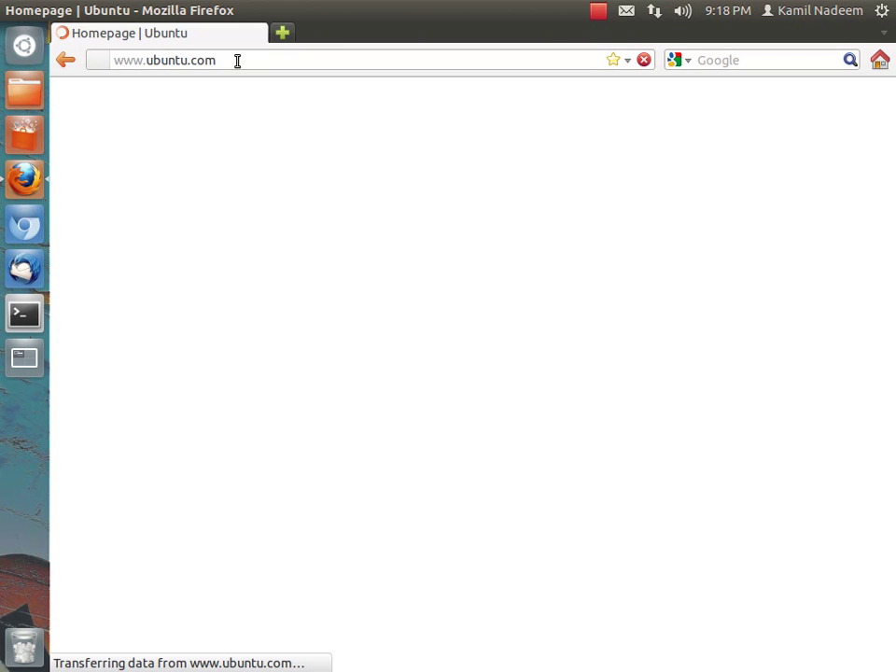
key("alt")
type("n")
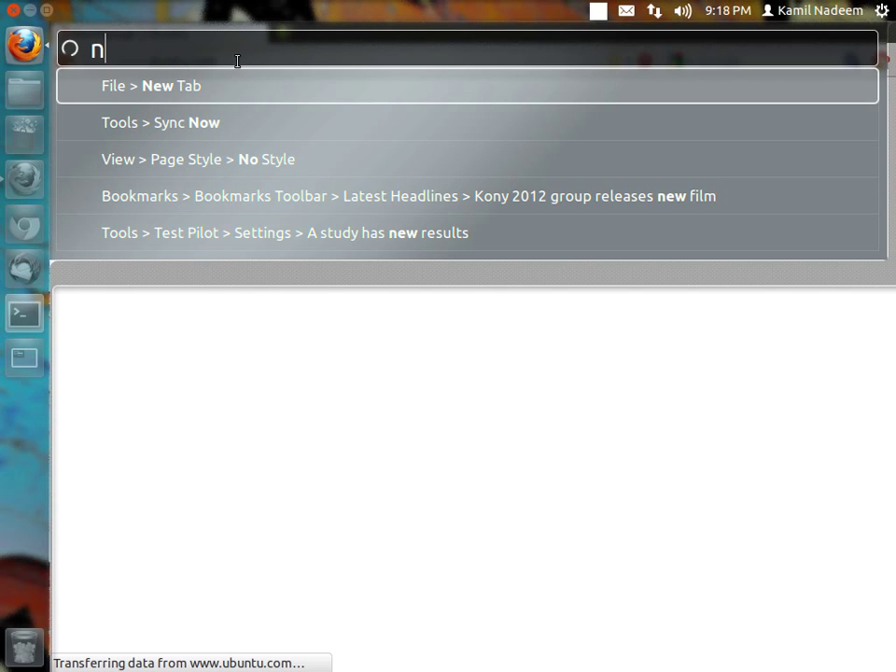
key("Return")
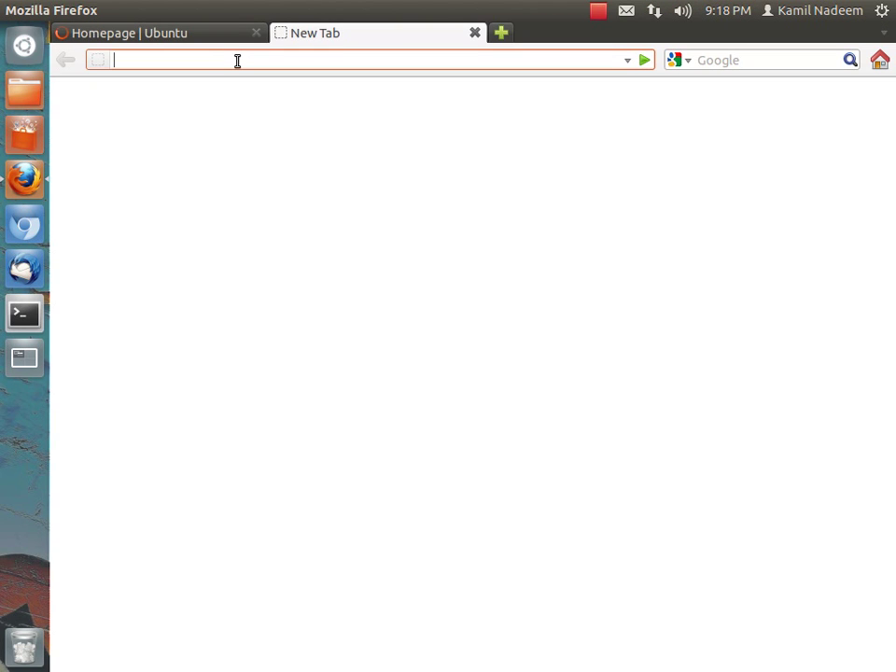
left_click(227, 36)
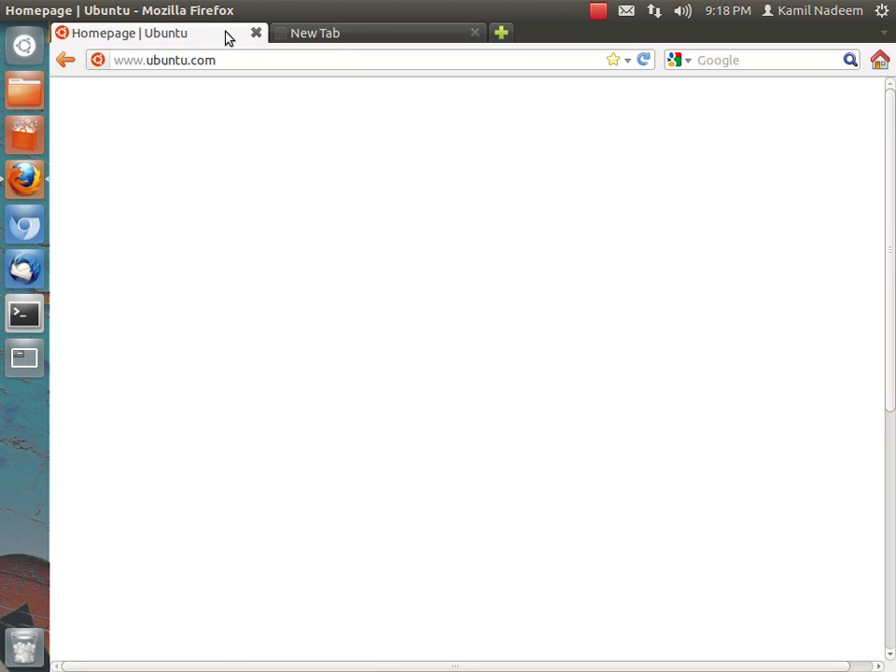
left_click(292, 39)
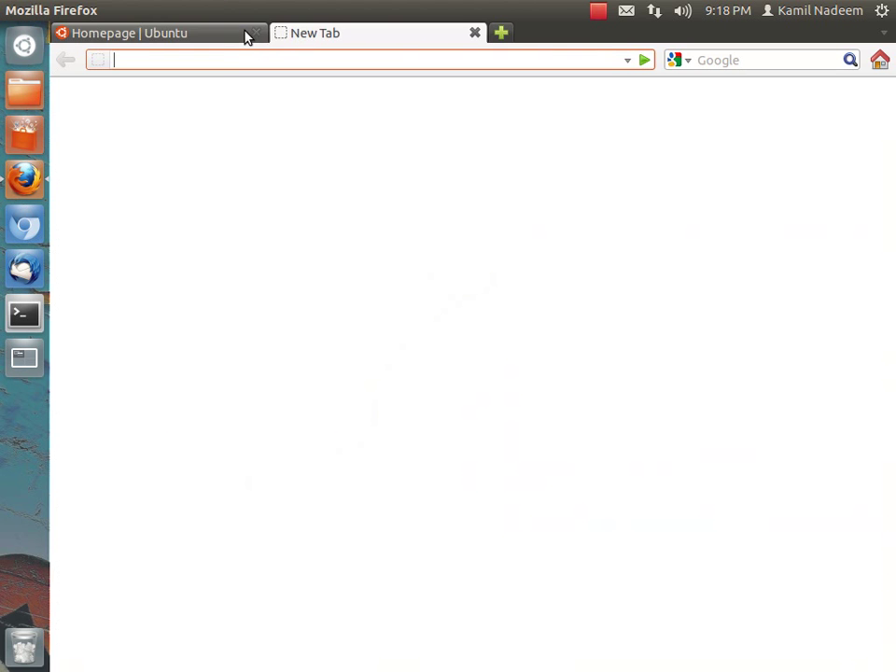
Quit Firefox using the HUD's Quit command found by searching 'q'.
key("alt")
type("q")
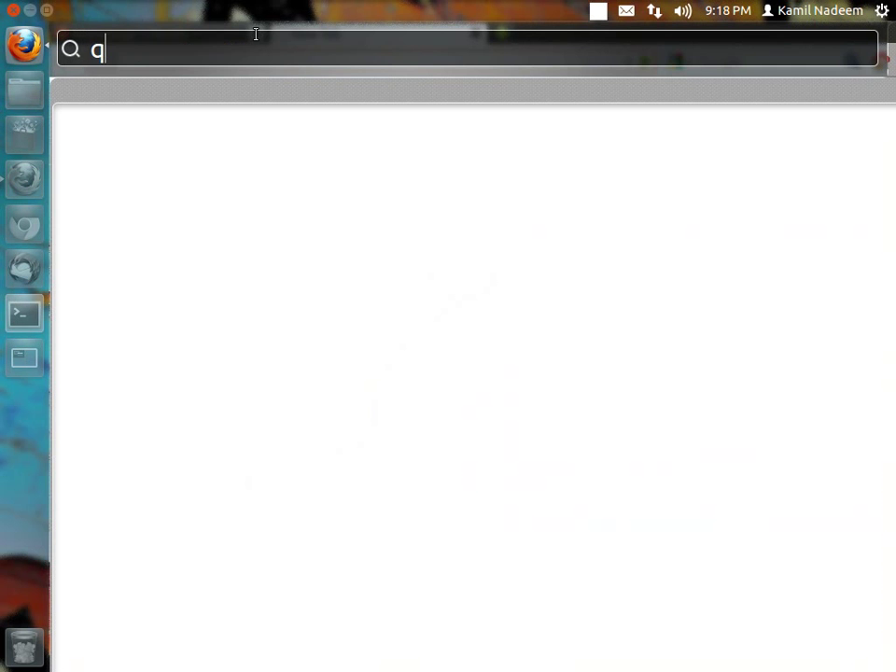
key("Down")
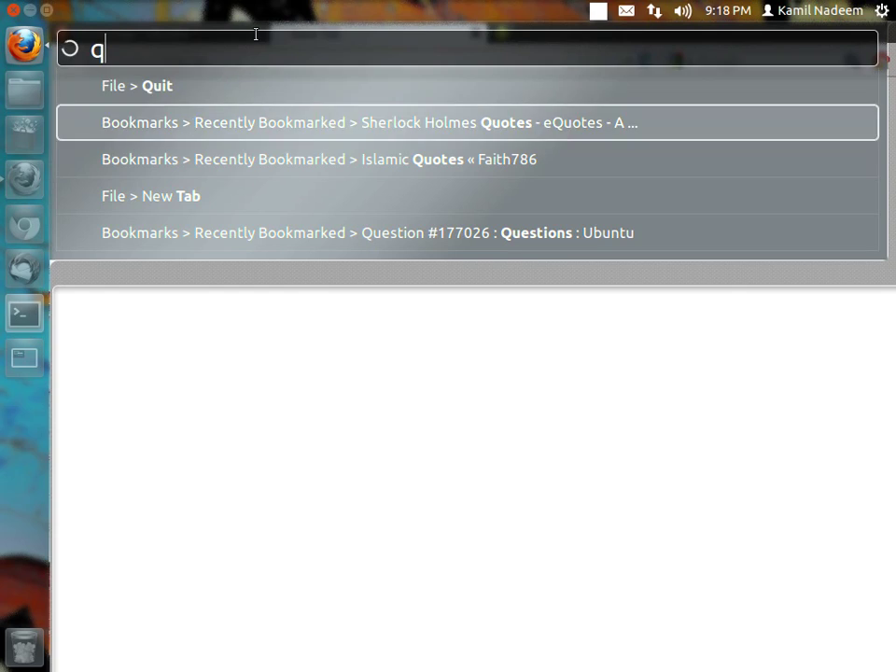
key("Up")
key("Escape")
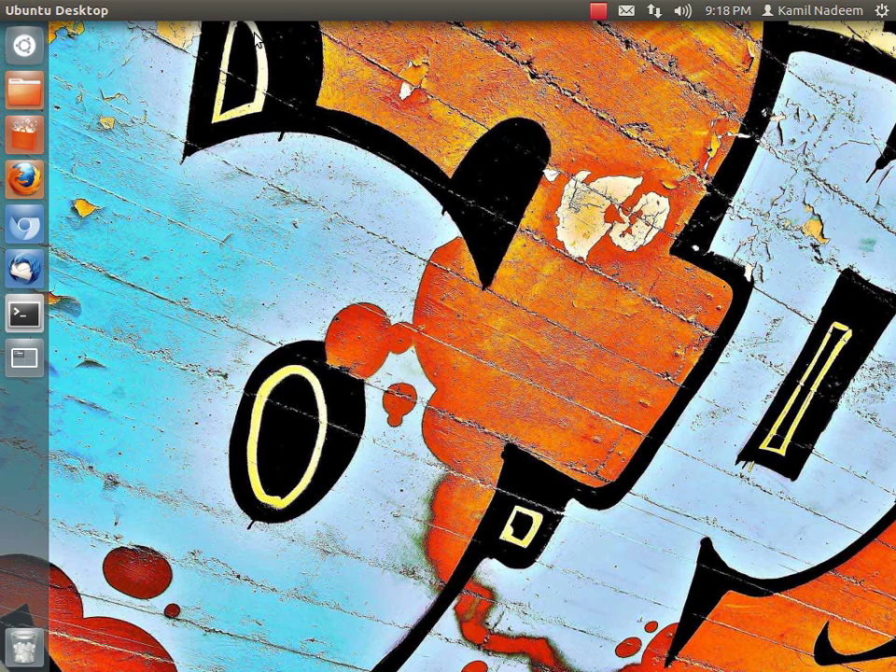
Launch Mumble by searching 'mum' and connect to the Linux Distro Community favorite server.
key("super")
type("mum")
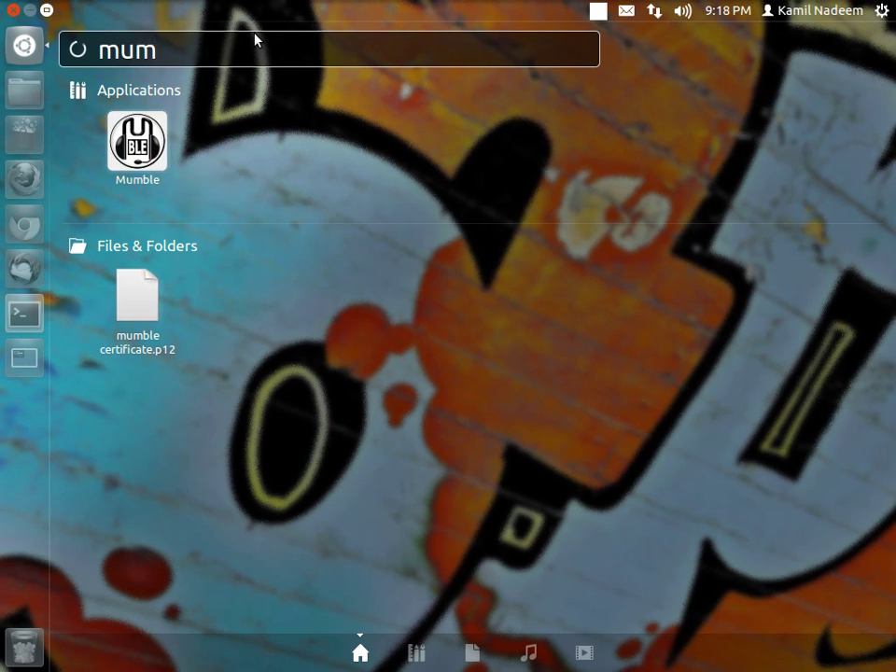
key("Return")
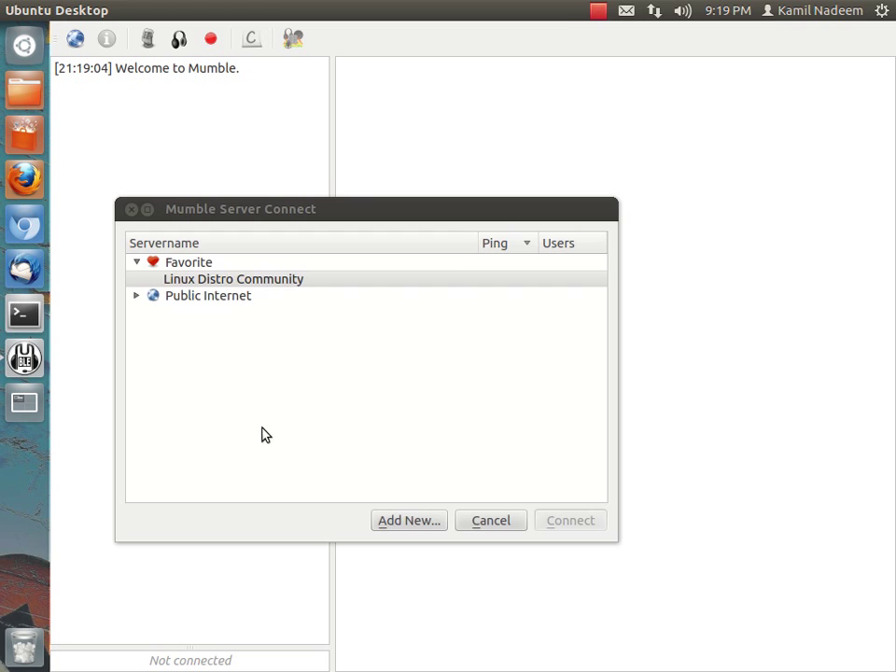
left_click(573, 522)
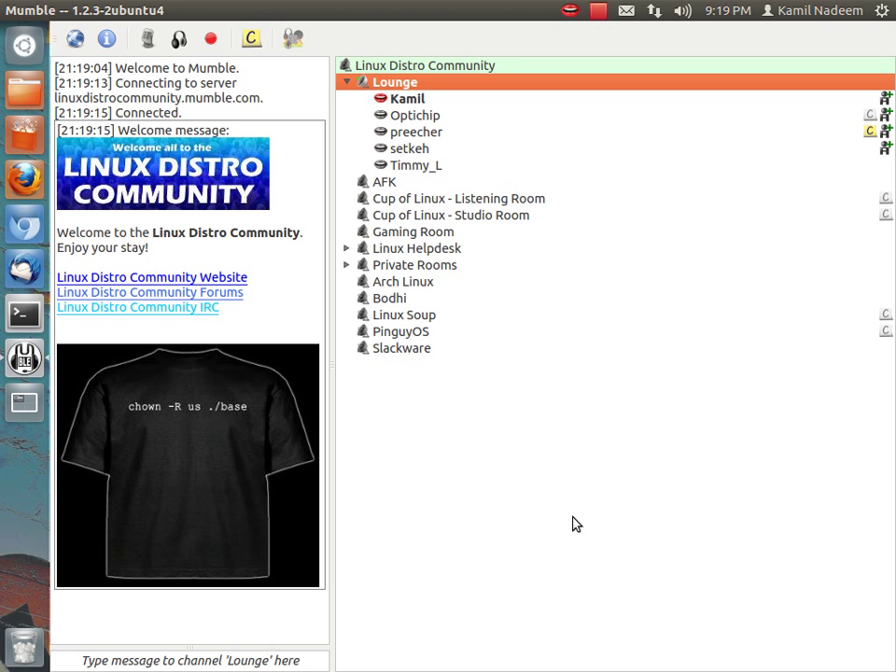
Mute and deafen yourself using Mumble > Deafen Self from the HUD.
key("alt")
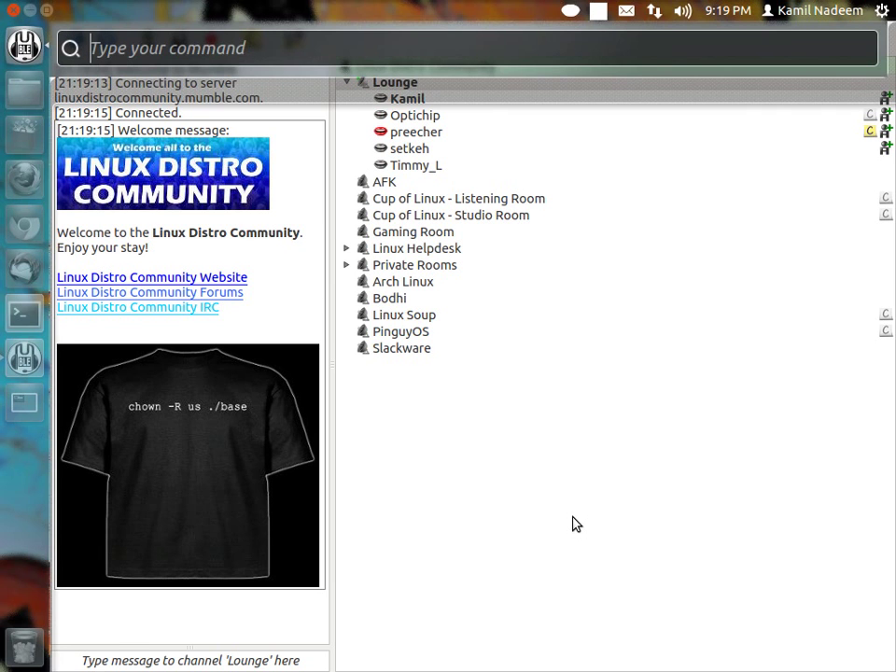
type("dea")
key("Down")
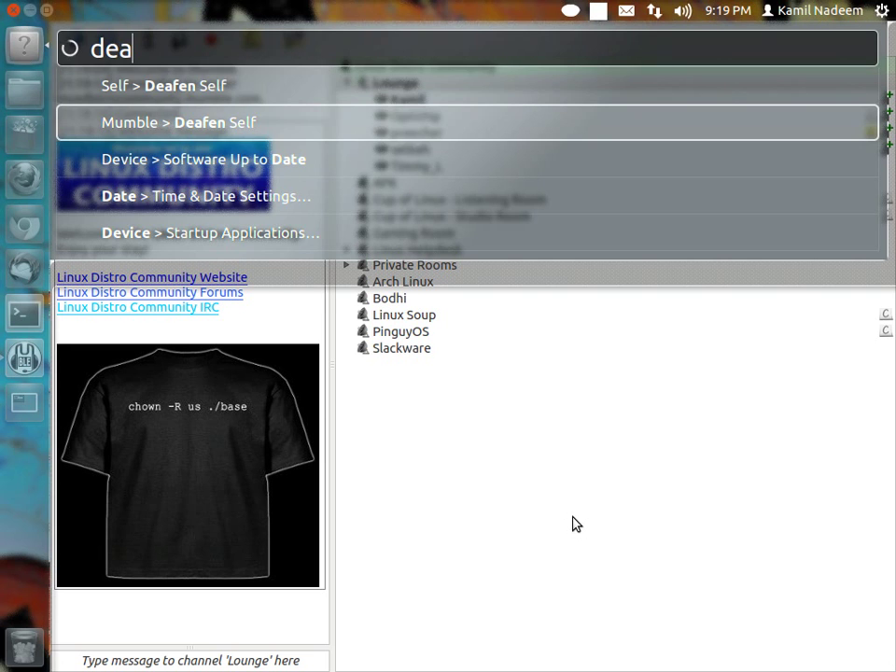
key("Return")
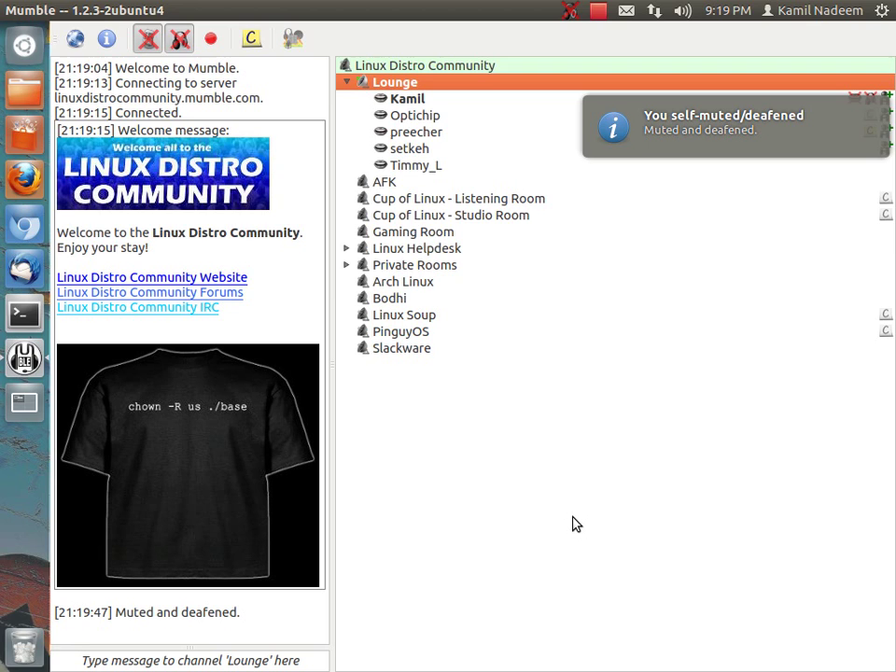
Run Deafen Self again to unmute and undeafen, then find Quit Mumble in the HUD with 'quit'.
key("alt")
type("d")
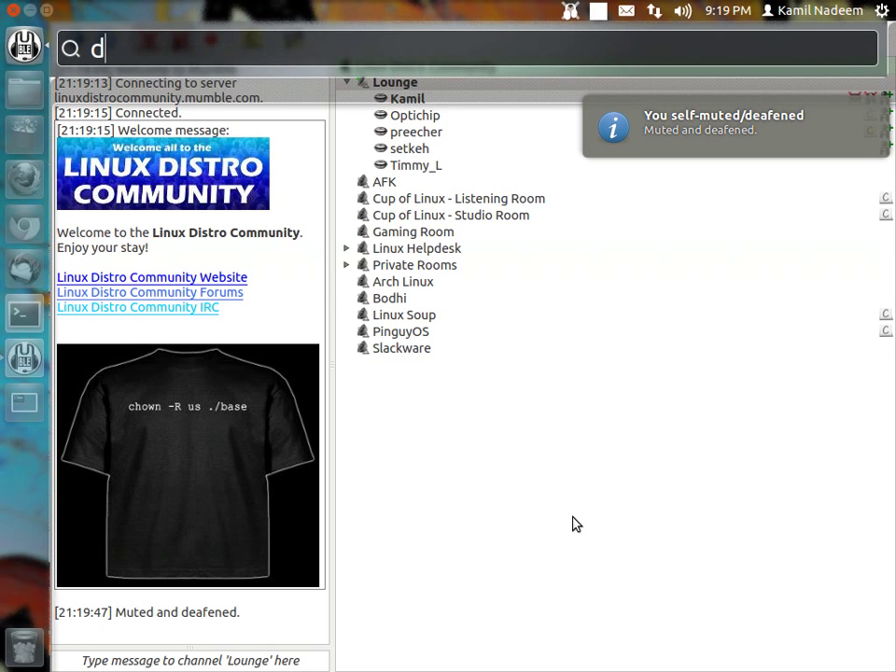
type("ea")
key("Down")
key("Return")
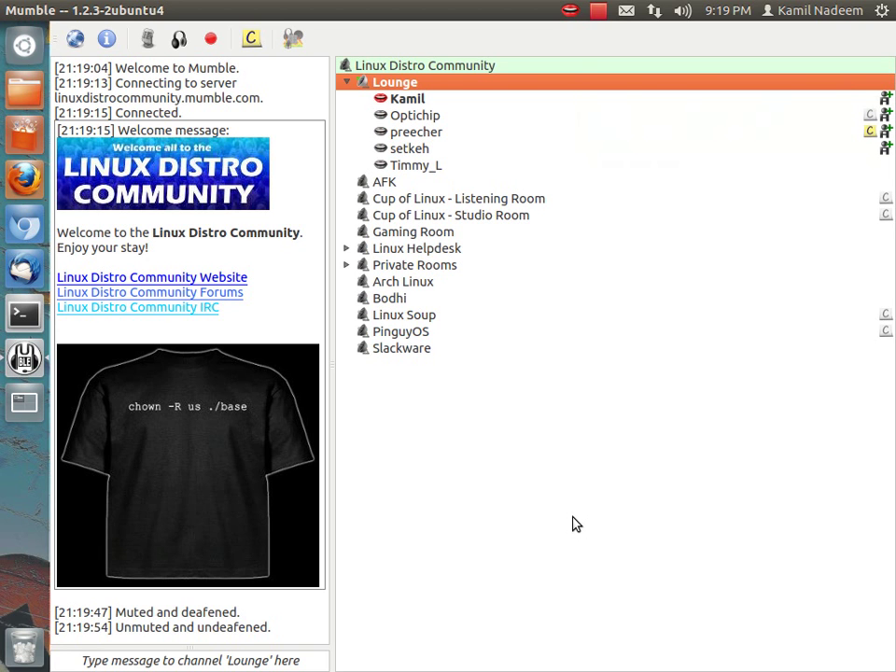
key("alt")
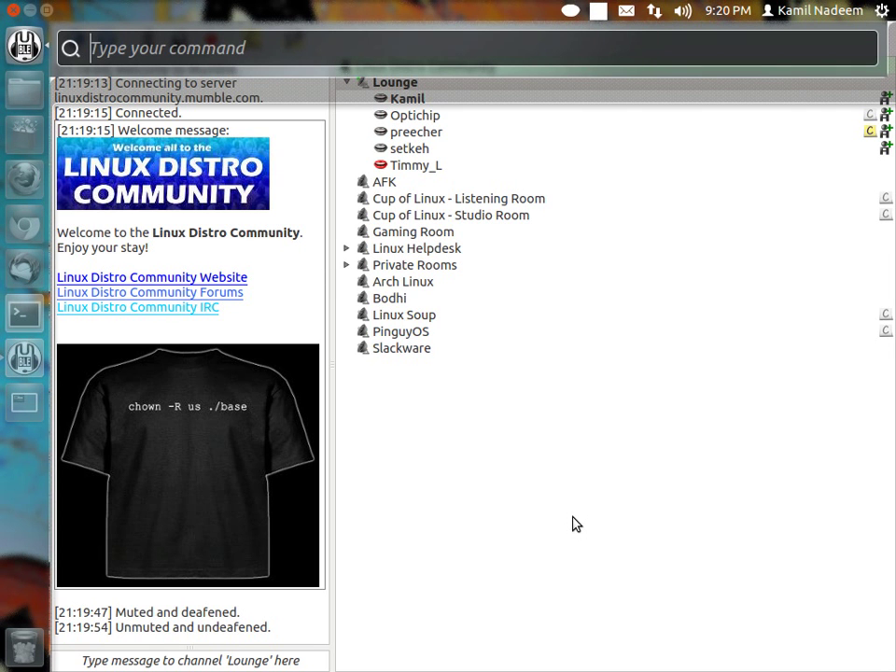
type("quit")
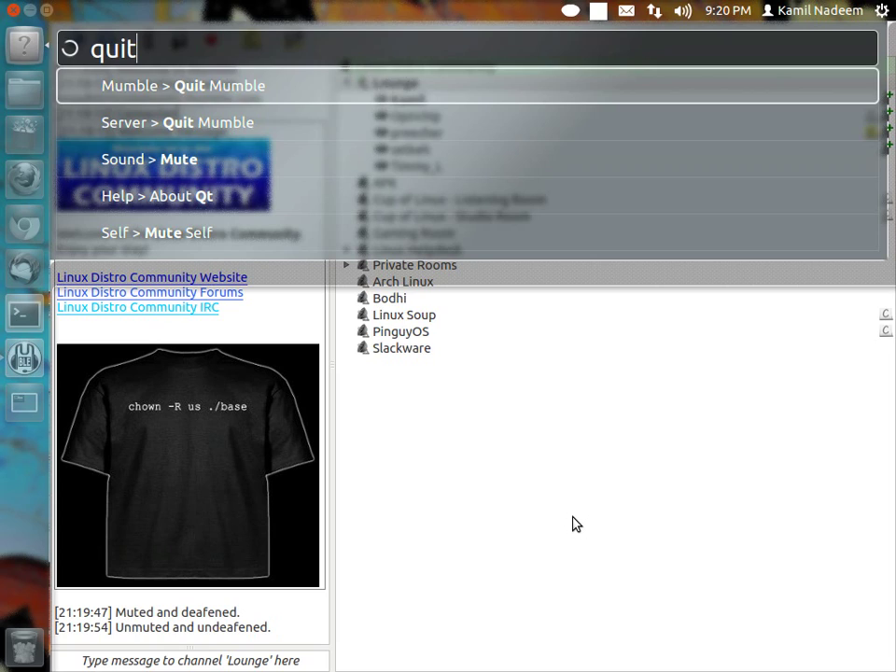
key("Return")
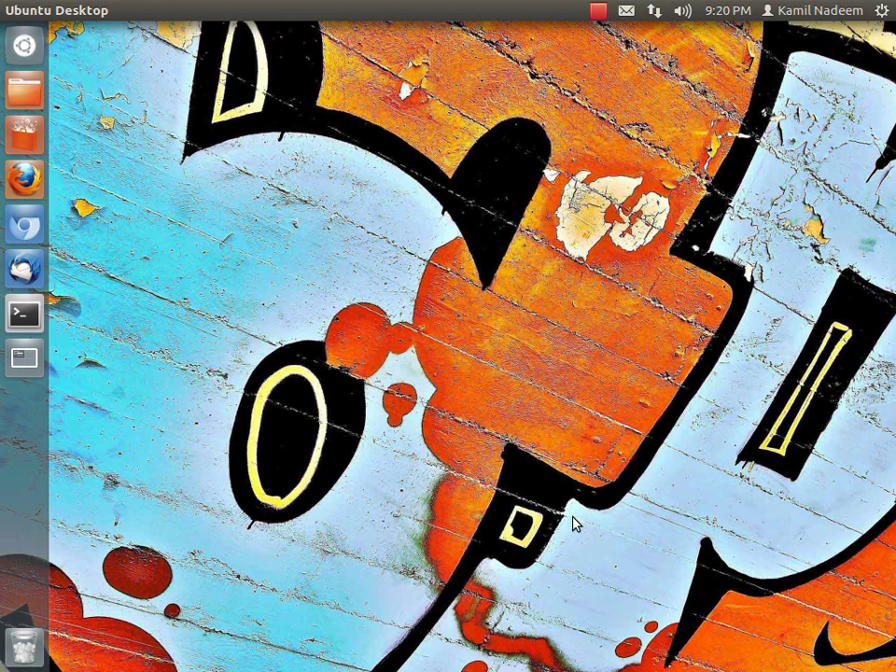